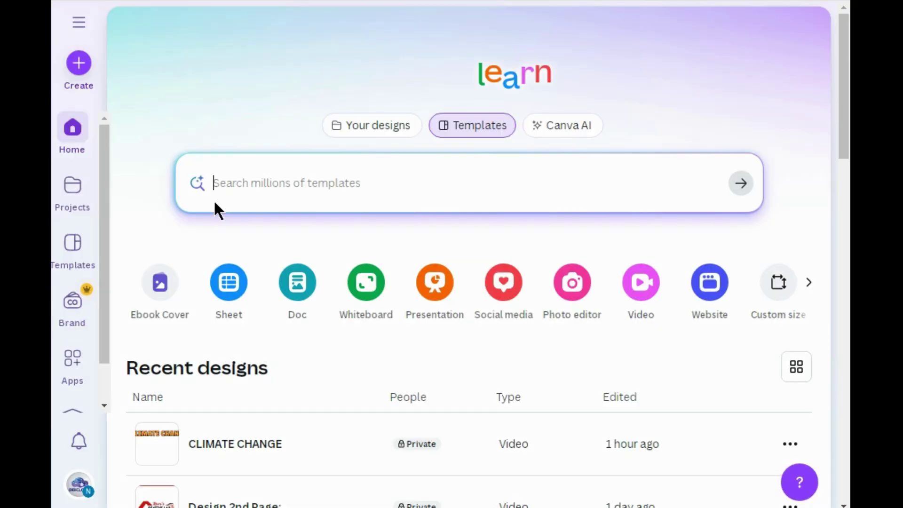
- Search Canva templates for 'A4' and create a blank A4 design
{"action": "left_click", "coordinate": [215, 205]}
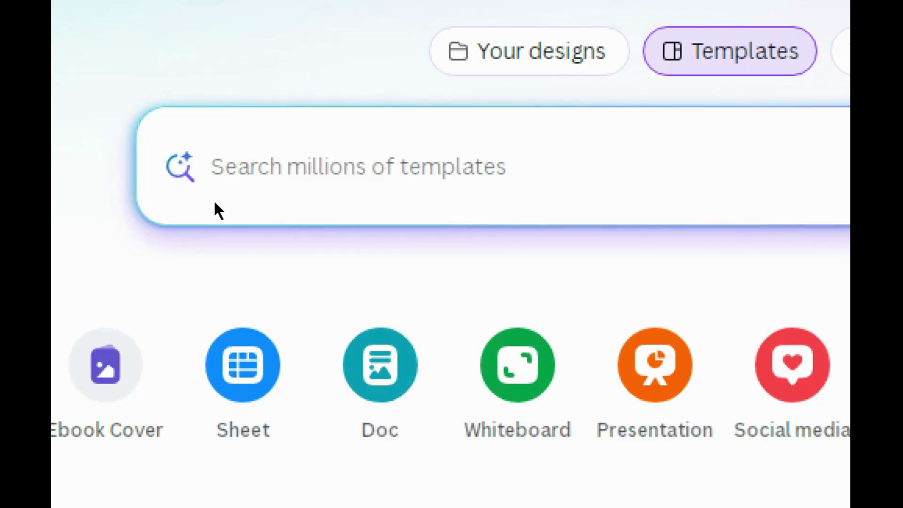
{"action": "type", "text": "A4"}
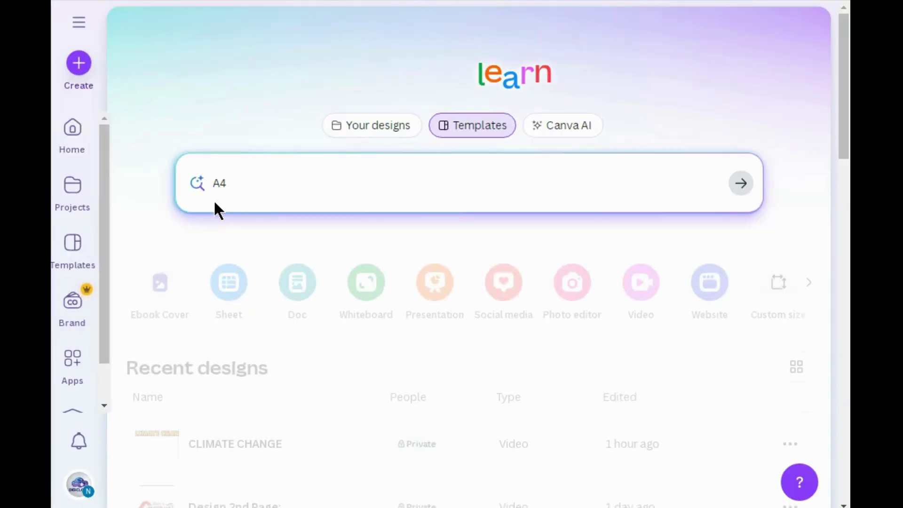
{"action": "key", "text": "Return"}
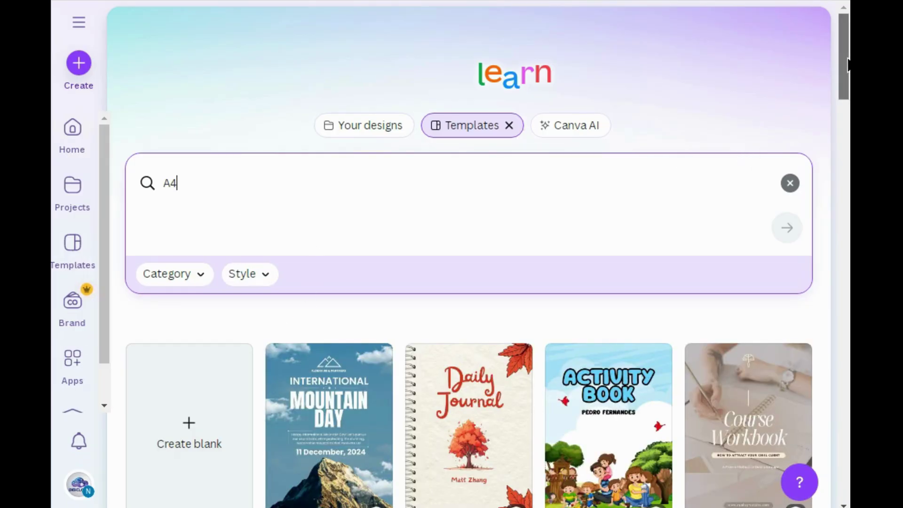
{"action": "left_click_drag", "start_coordinate": [845, 58], "coordinate": [845, 74]}
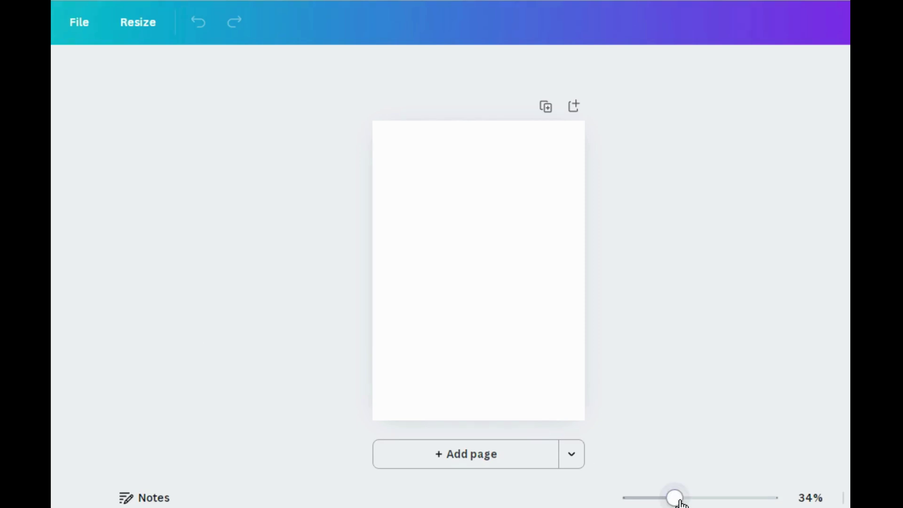
- Add a grey square from the Elements shapes and move it to the page's top-left corner
{"action": "left_click_drag", "start_coordinate": [680, 502], "coordinate": [682, 504]}
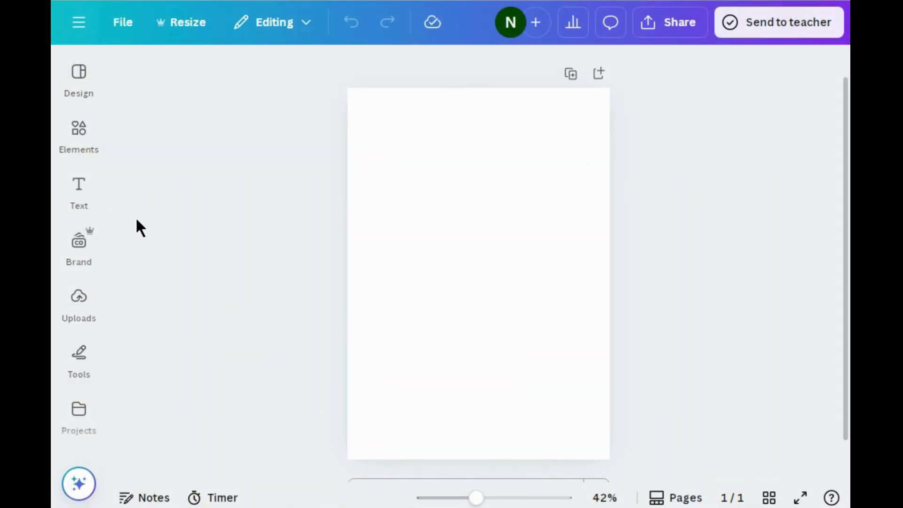
{"action": "left_click", "coordinate": [79, 133]}
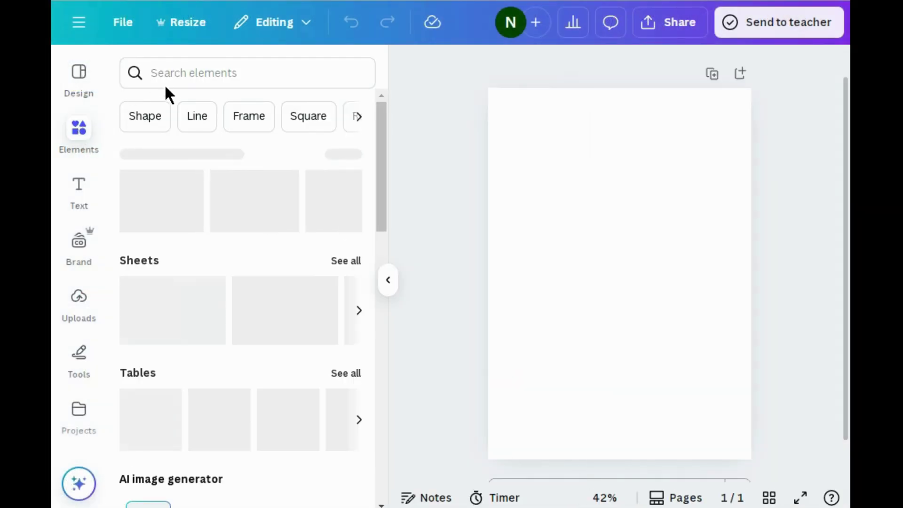
{"action": "left_click", "coordinate": [145, 136]}
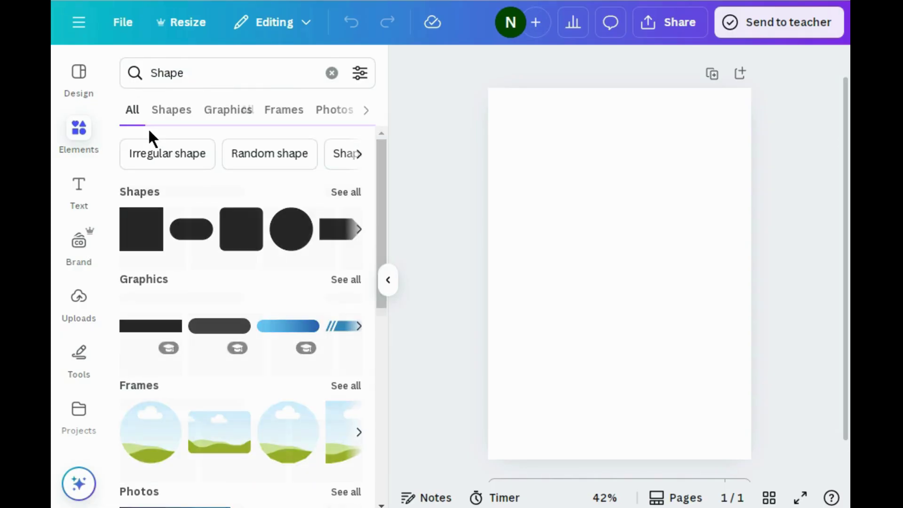
{"action": "left_click", "coordinate": [140, 248]}
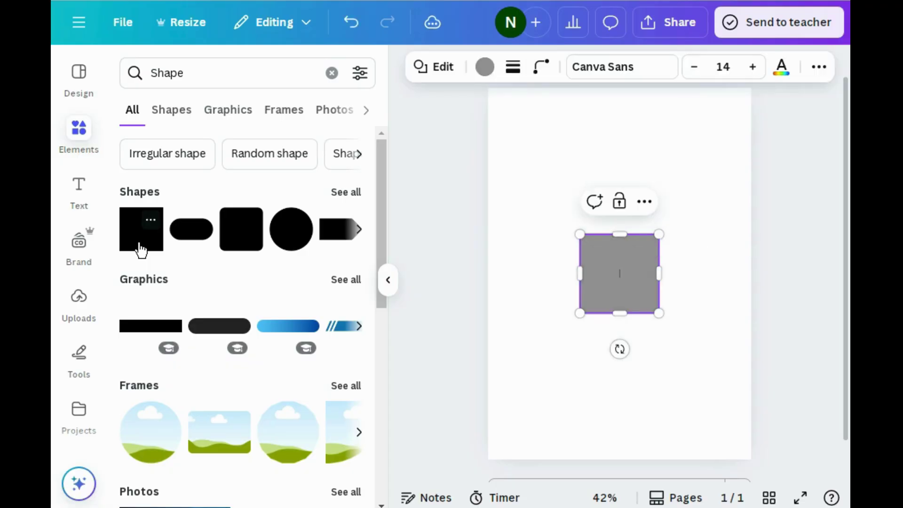
{"action": "left_click", "coordinate": [387, 281]}
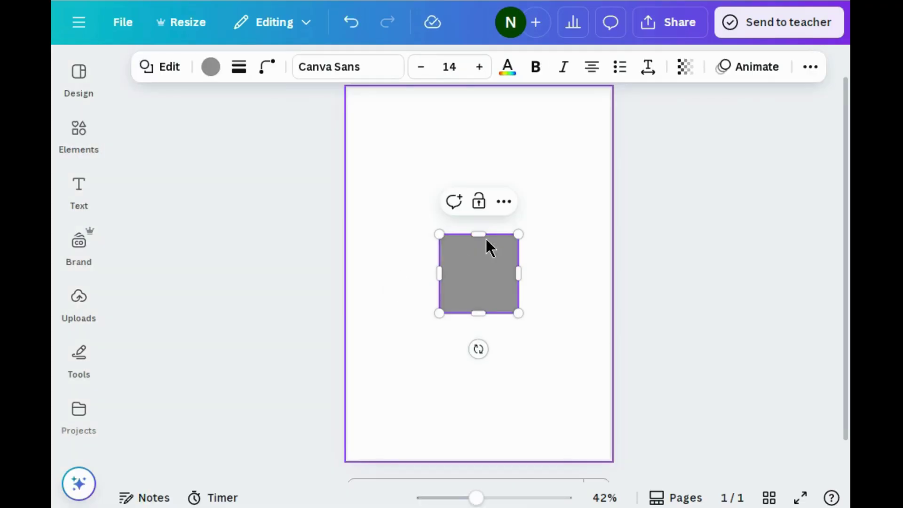
{"action": "left_click_drag", "start_coordinate": [495, 263], "coordinate": [409, 125]}
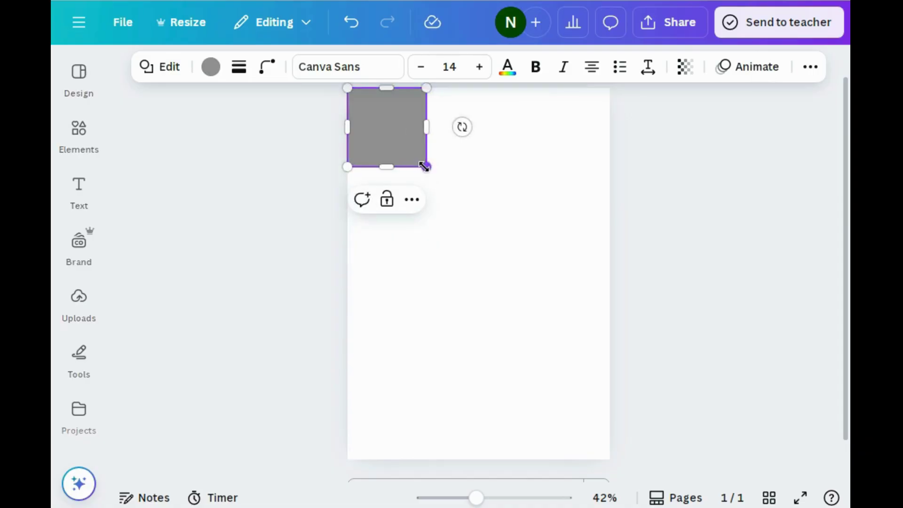
- Stretch the square over the whole page and give it a thick solid black border
{"action": "mouse_move", "coordinate": [424, 166]}
{"action": "left_mouse_down"}
{"action": "mouse_move", "coordinate": [575, 438]}
{"action": "mouse_move", "coordinate": [607, 458]}
{"action": "left_mouse_up"}
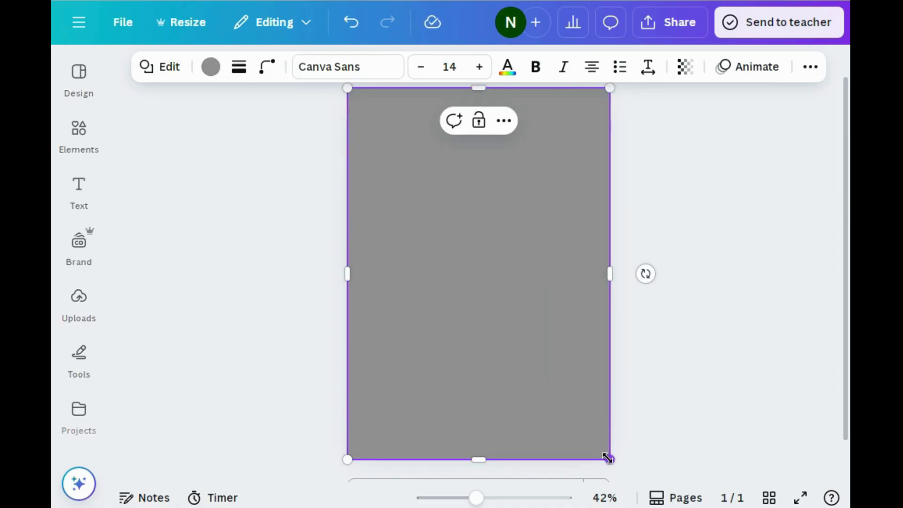
{"action": "left_click", "coordinate": [241, 77]}
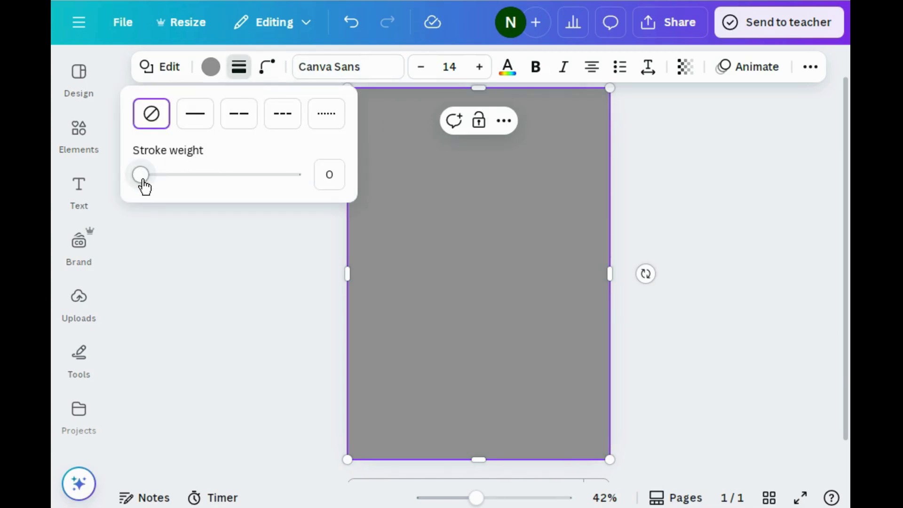
{"action": "left_click_drag", "start_coordinate": [143, 184], "coordinate": [157, 187]}
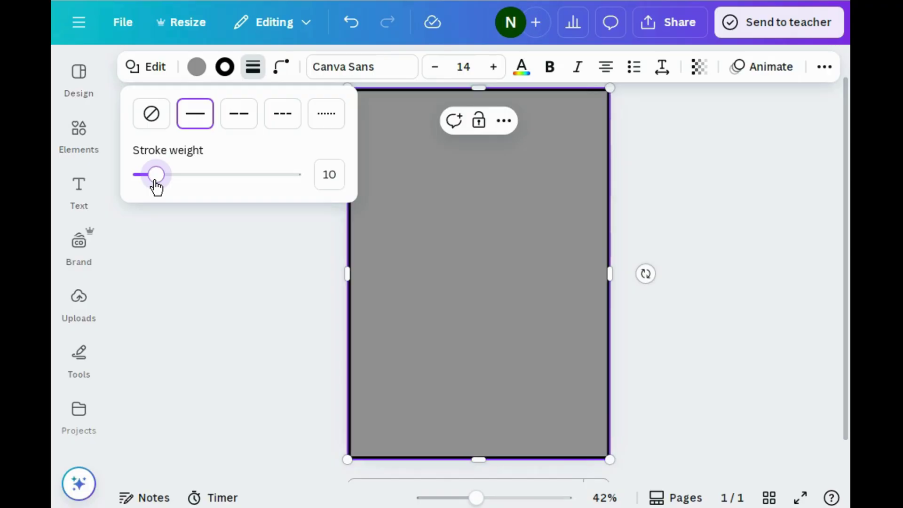
- Fill the page-sized rectangle with white
{"action": "left_click", "coordinate": [197, 68]}
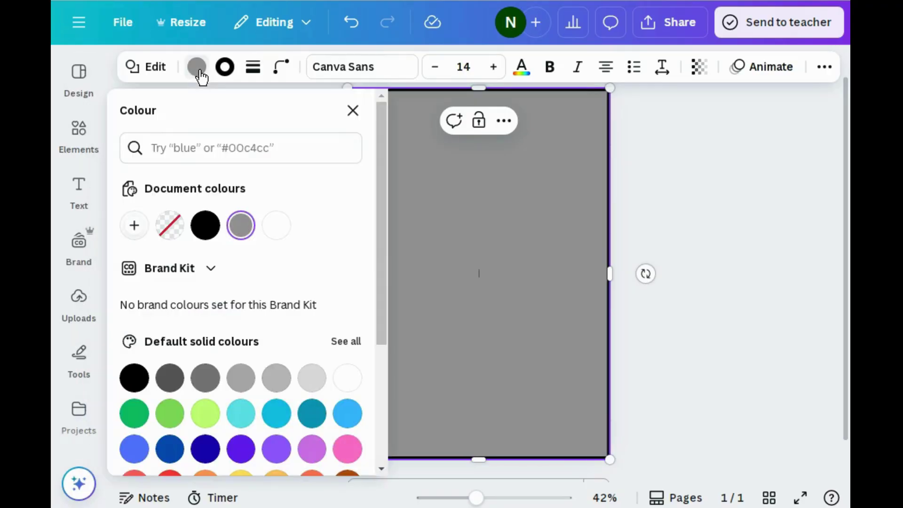
{"action": "left_click", "coordinate": [276, 225]}
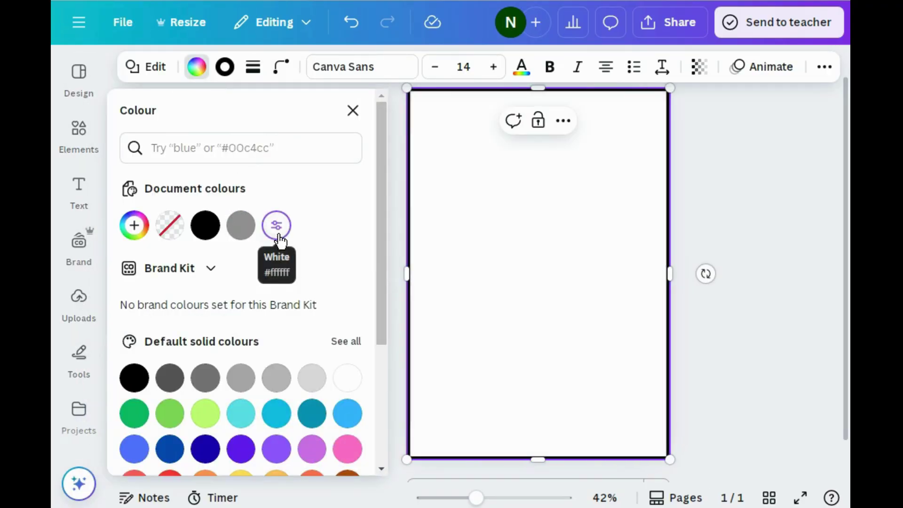
{"action": "left_click", "coordinate": [390, 248]}
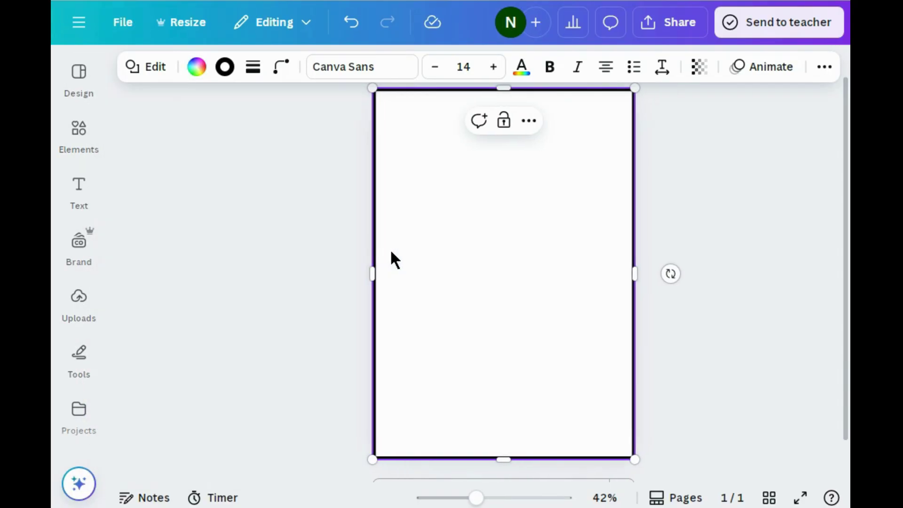
{"action": "left_click", "coordinate": [266, 243]}
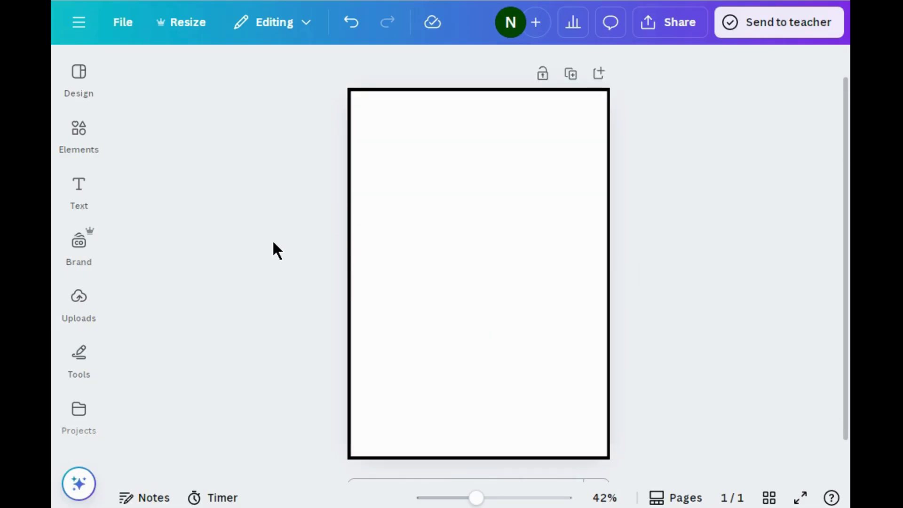
- Shrink the bordered rectangle slightly from its corner and centre it on the page
{"action": "left_click", "coordinate": [577, 416]}
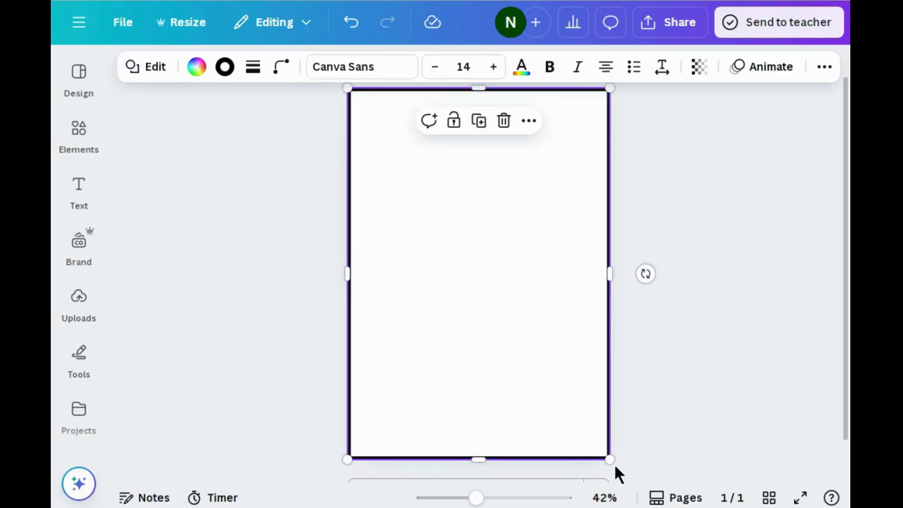
{"action": "left_click_drag", "start_coordinate": [611, 461], "coordinate": [605, 453]}
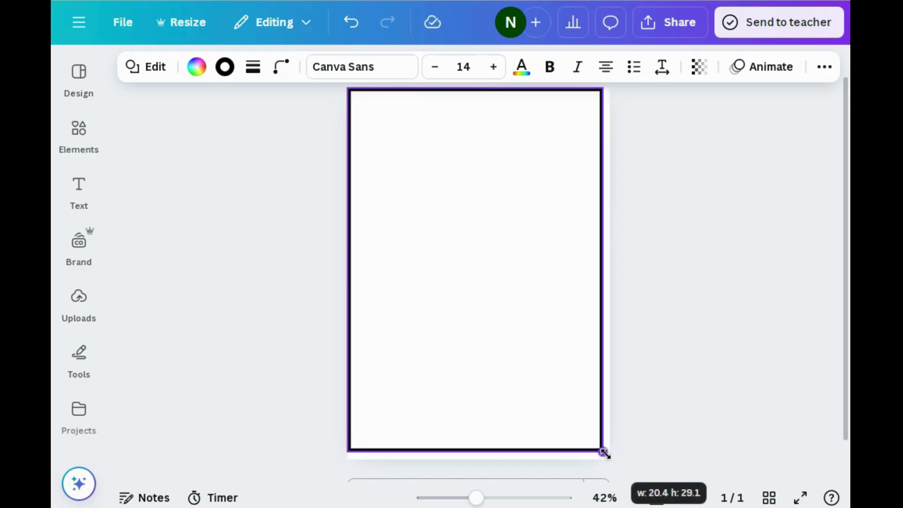
{"action": "left_click_drag", "start_coordinate": [604, 454], "coordinate": [605, 454]}
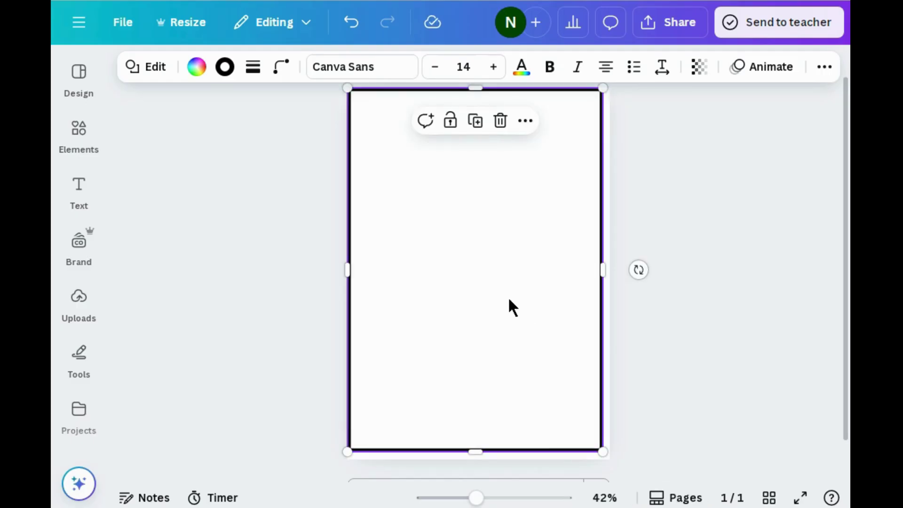
{"action": "left_click_drag", "start_coordinate": [510, 301], "coordinate": [512, 302]}
- Turn on Show margins in the File settings
{"action": "left_click", "coordinate": [302, 260]}
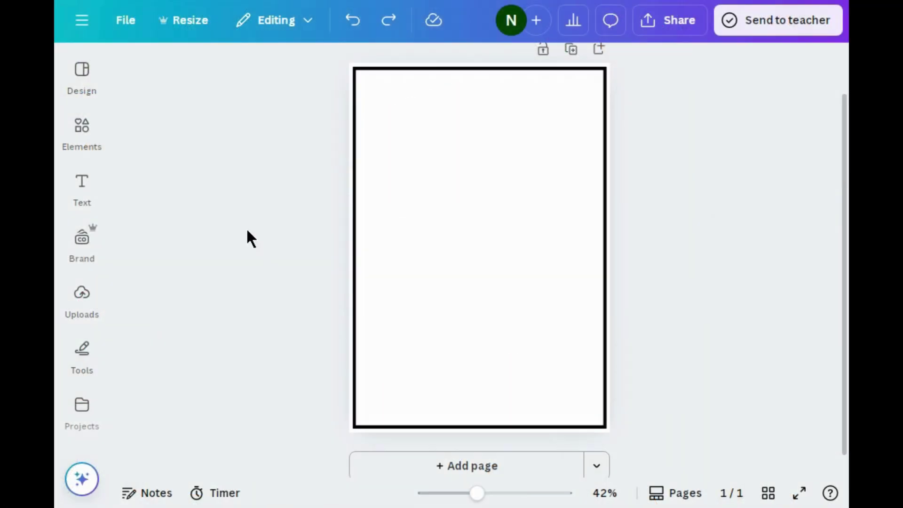
{"action": "left_click", "coordinate": [129, 26]}
{"action": "mouse_move", "coordinate": [226, 203]}
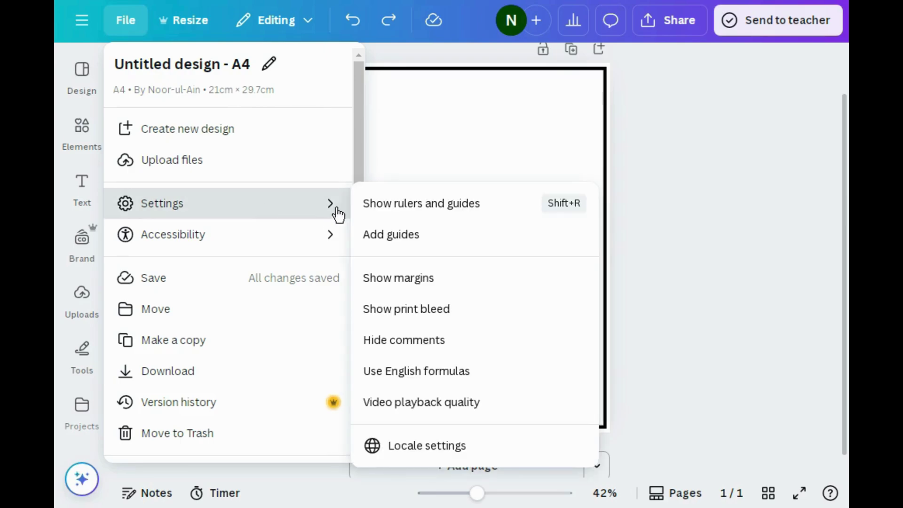
{"action": "left_click", "coordinate": [380, 281]}
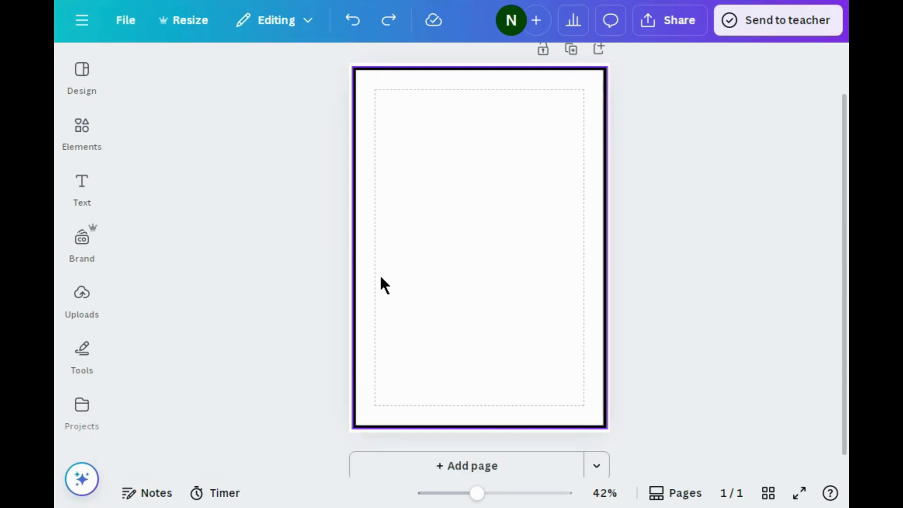
- Rerun the 'kids background' Elements search as photos filtered to vertical orientation
{"action": "left_click", "coordinate": [85, 145]}
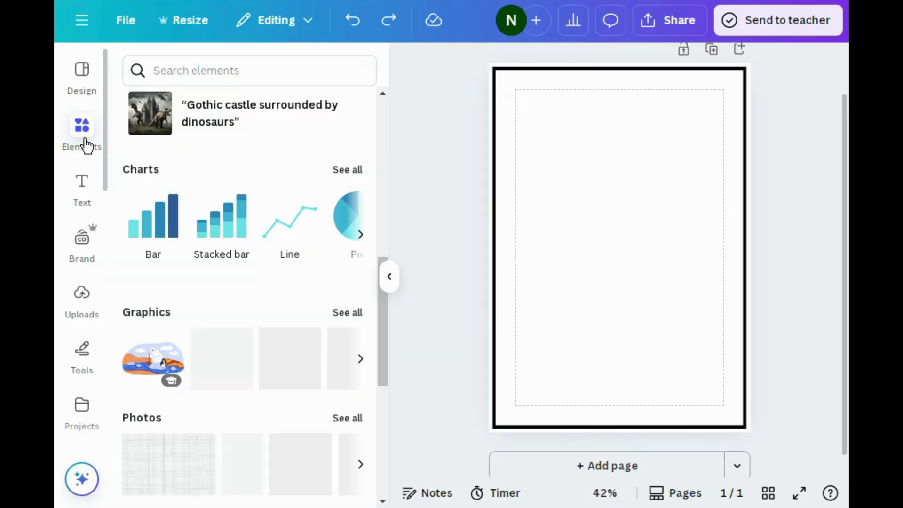
{"action": "left_click", "coordinate": [186, 70]}
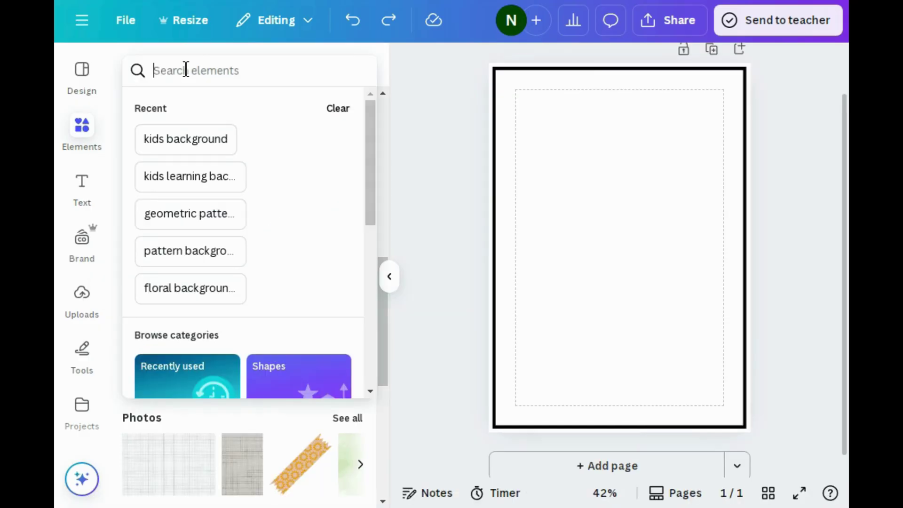
{"action": "type", "text": "kids"}
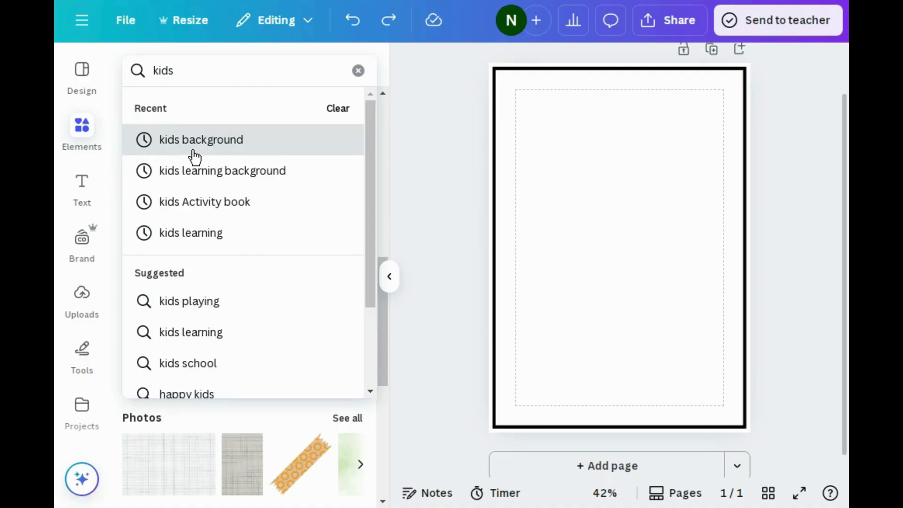
{"action": "left_click", "coordinate": [192, 144]}
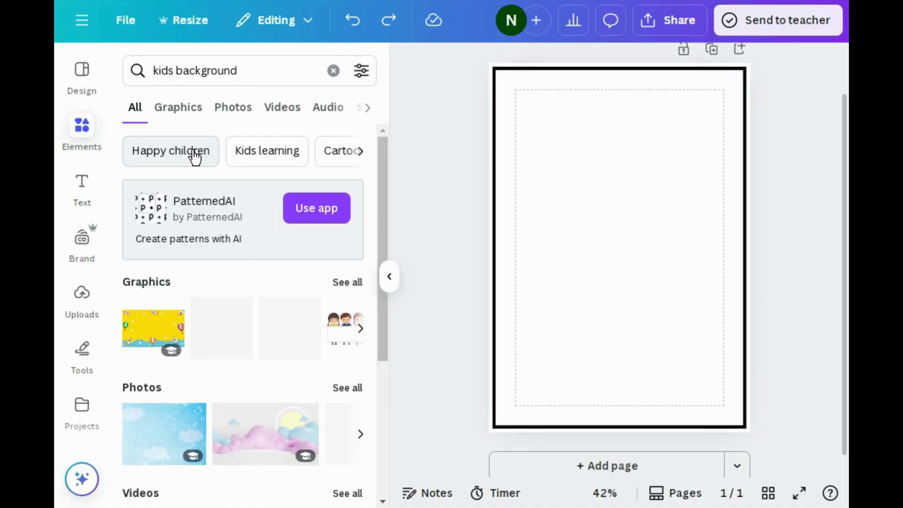
{"action": "left_click", "coordinate": [184, 116]}
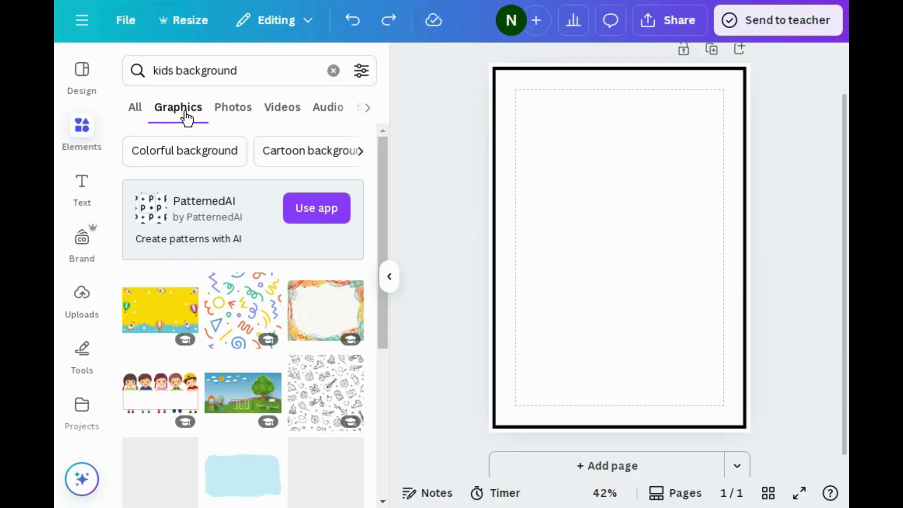
{"action": "left_click", "coordinate": [220, 108]}
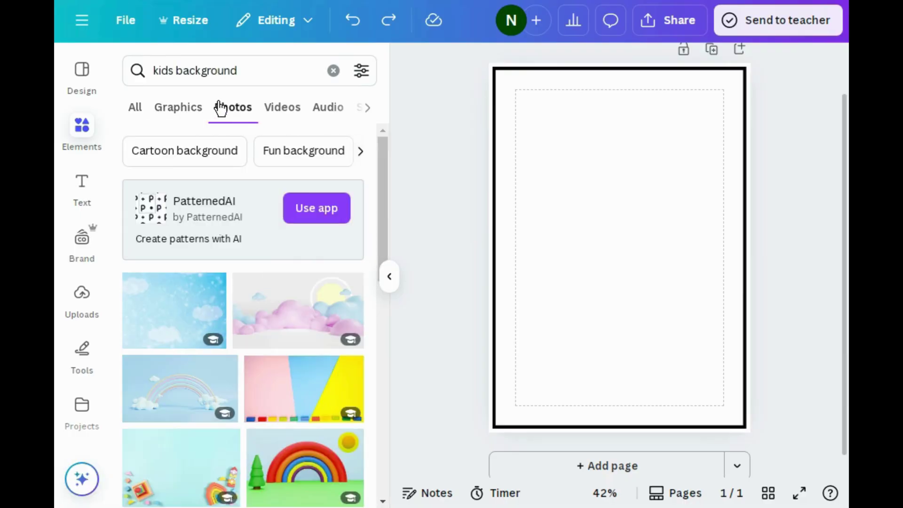
{"action": "left_click", "coordinate": [359, 72]}
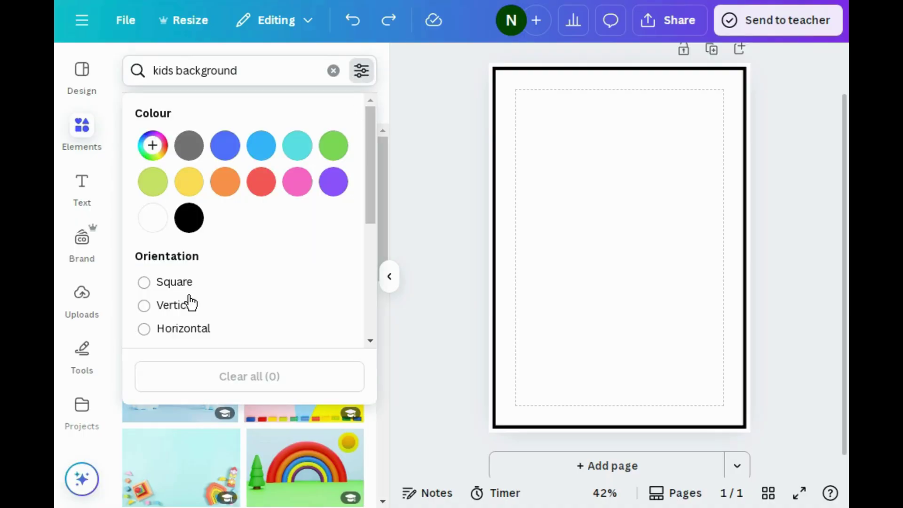
{"action": "left_click", "coordinate": [151, 311]}
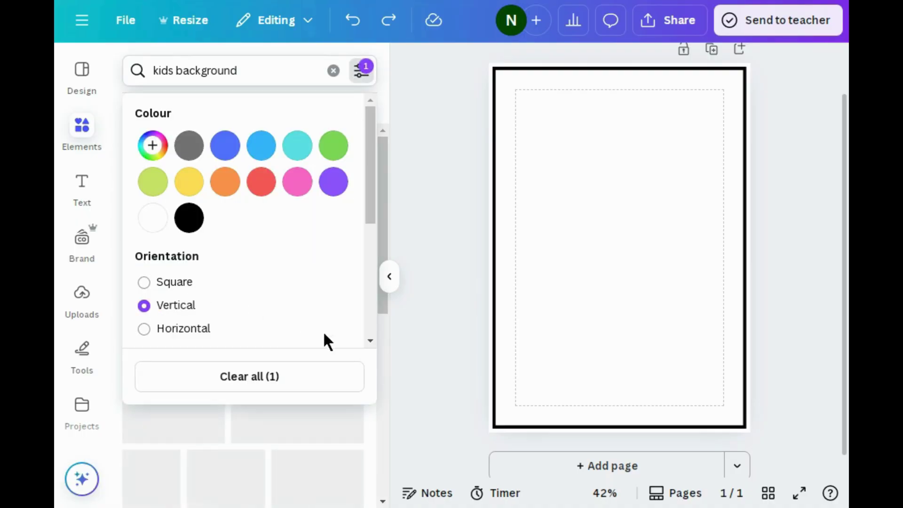
{"action": "left_click", "coordinate": [383, 329]}
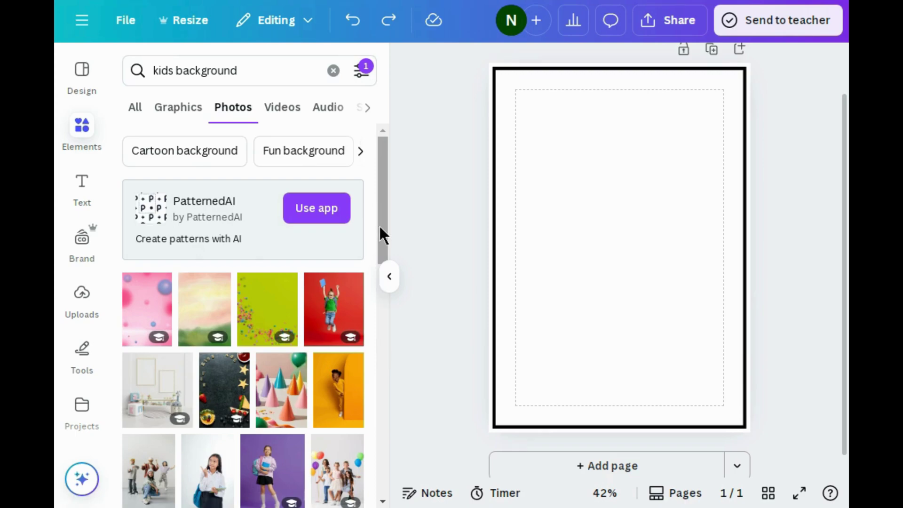
{"action": "mouse_move", "coordinate": [147, 309]}
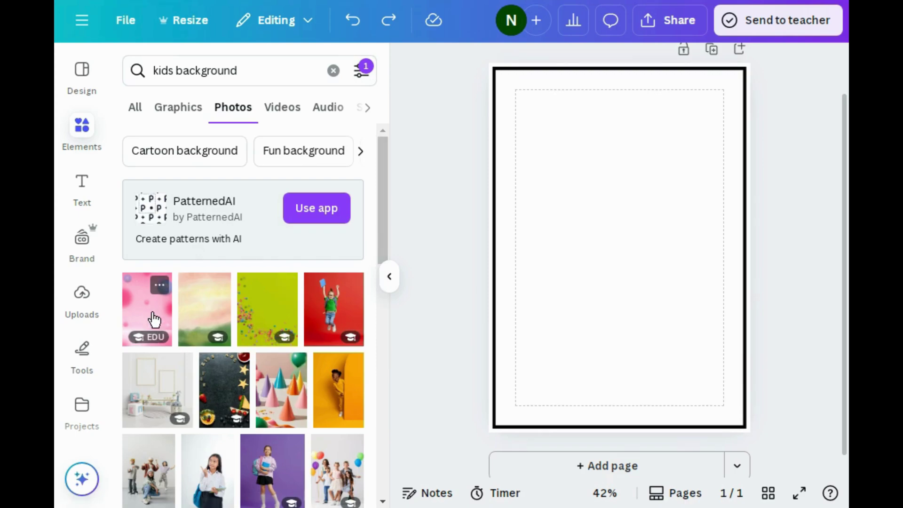
- Add the pink bubble photo and set it as the page background
{"action": "left_click", "coordinate": [154, 319]}
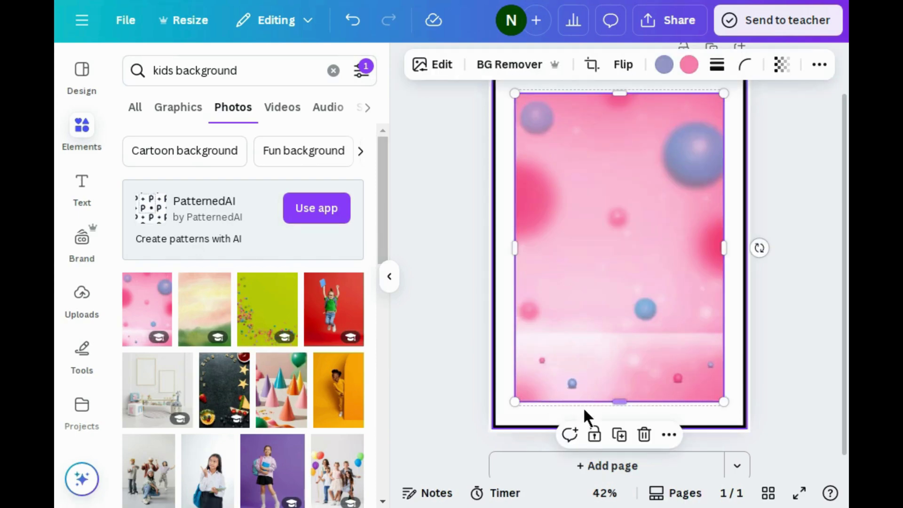
{"action": "left_click", "coordinate": [669, 434]}
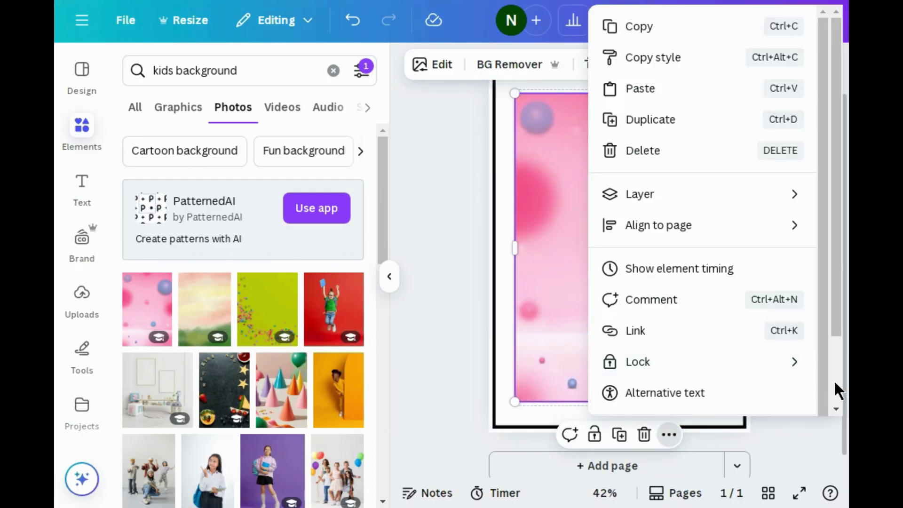
{"action": "scroll", "coordinate": [834, 380], "scroll_direction": "down", "scroll_amount": 2}
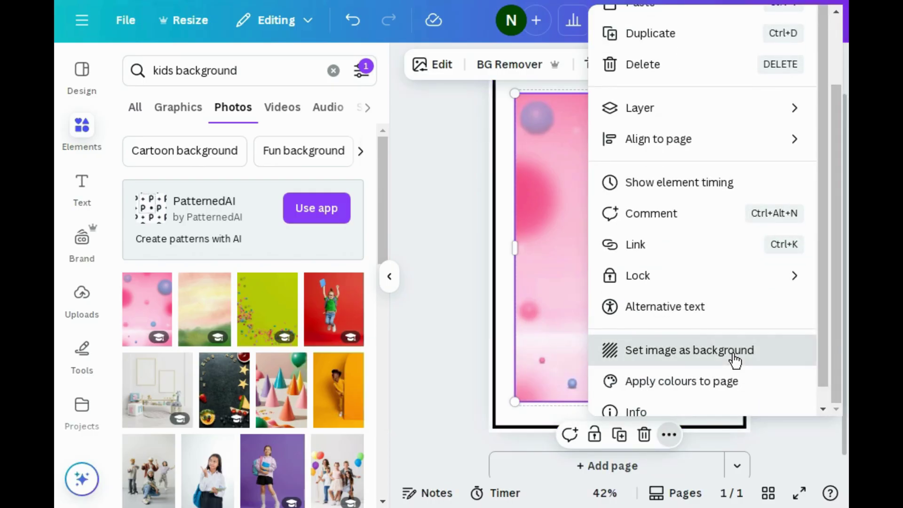
{"action": "left_click", "coordinate": [786, 359]}
- Remove the white rectangle's black outline by setting its stroke weight to 0
{"action": "left_click", "coordinate": [512, 106]}
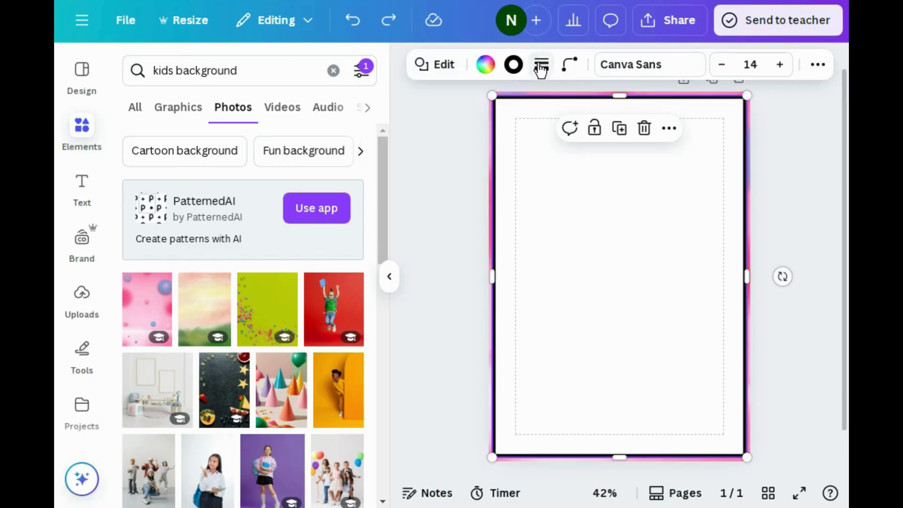
{"action": "left_click", "coordinate": [542, 64]}
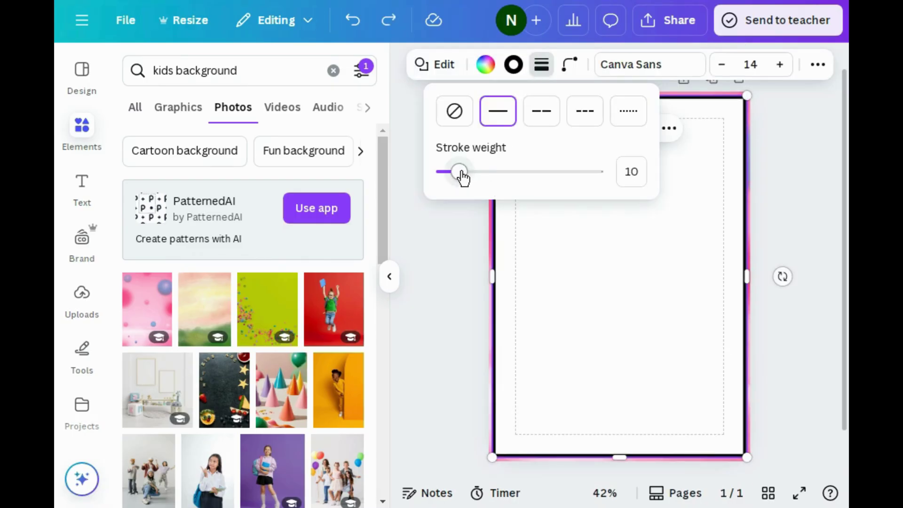
{"action": "left_click_drag", "start_coordinate": [459, 173], "coordinate": [423, 191]}
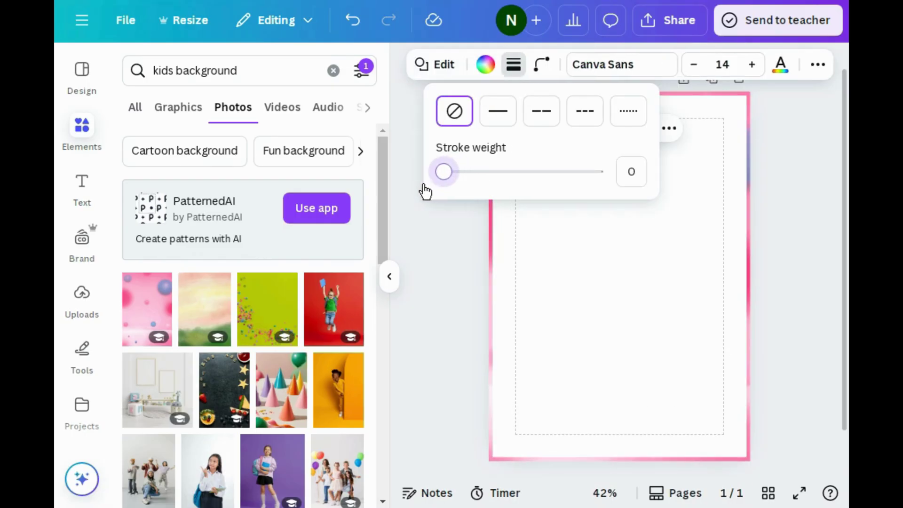
{"action": "left_click", "coordinate": [493, 245]}
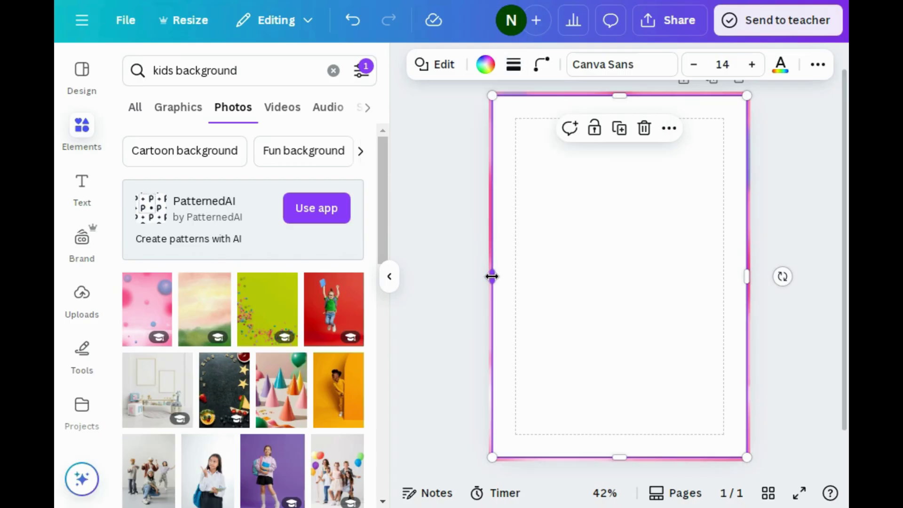
- Pull the rectangle's left, top, right and bottom edges inward to reveal a pink frame
{"action": "left_click_drag", "start_coordinate": [493, 283], "coordinate": [516, 277]}
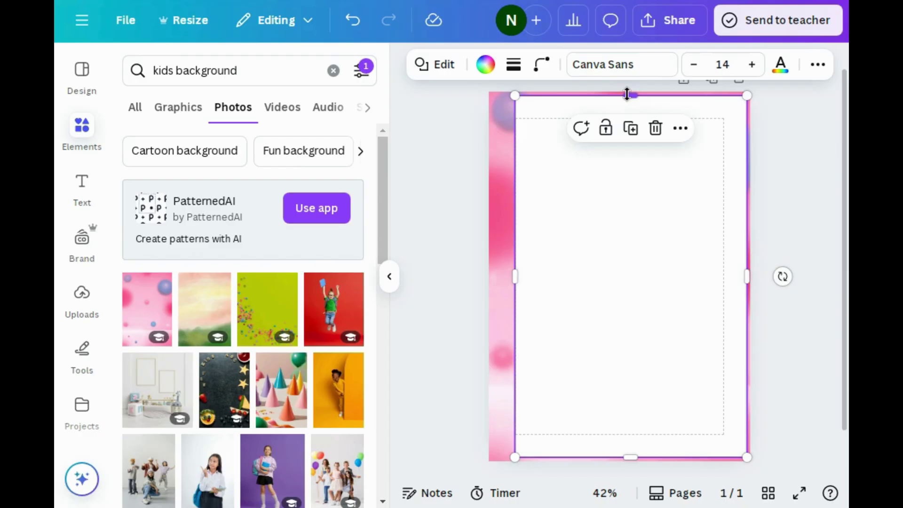
{"action": "left_click_drag", "start_coordinate": [626, 94], "coordinate": [627, 114]}
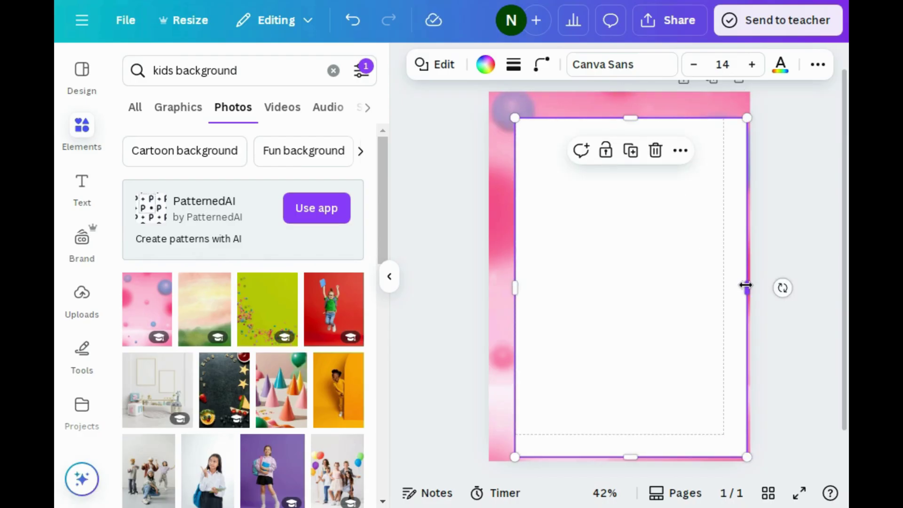
{"action": "left_click_drag", "start_coordinate": [746, 285], "coordinate": [726, 290]}
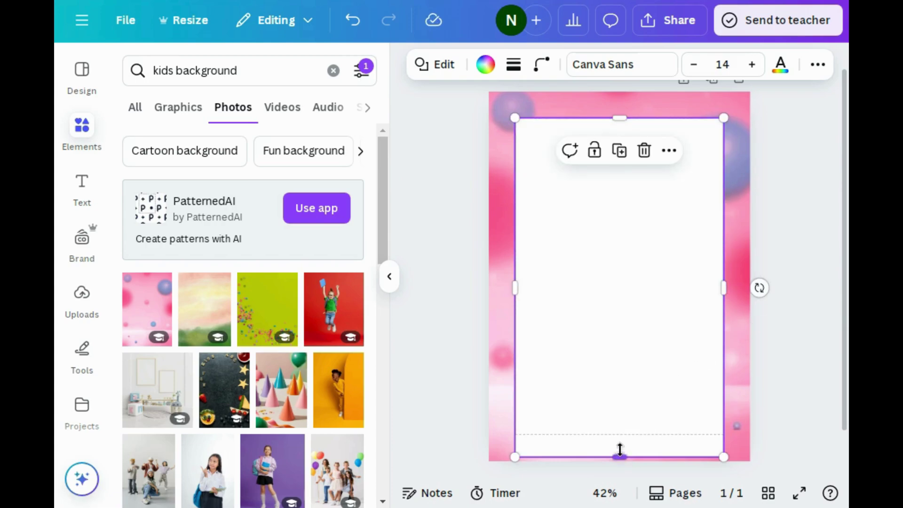
{"action": "left_click_drag", "start_coordinate": [620, 451], "coordinate": [619, 436]}
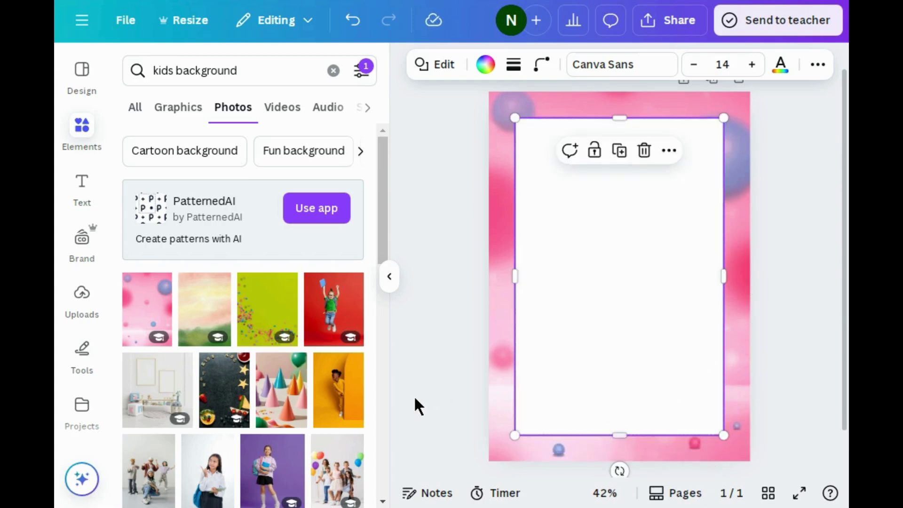
{"action": "left_click", "coordinate": [180, 113]}
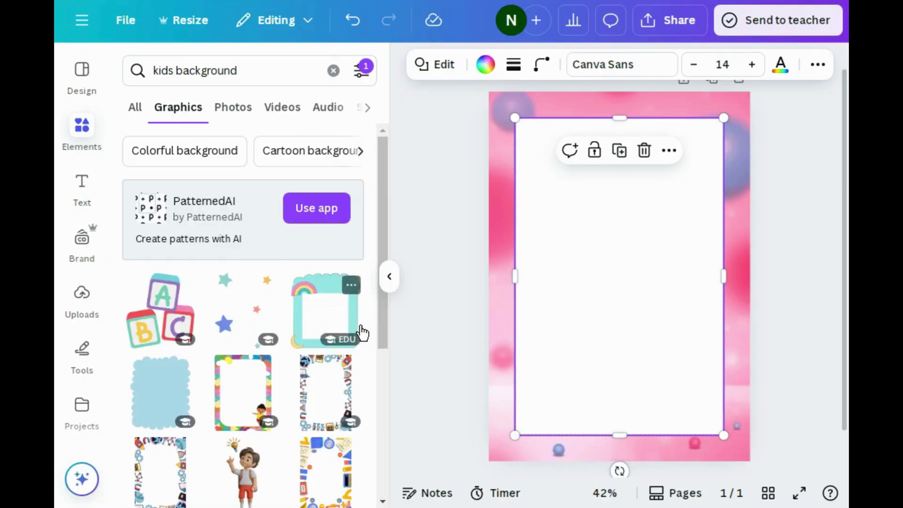
{"action": "left_click_drag", "start_coordinate": [377, 323], "coordinate": [402, 490]}
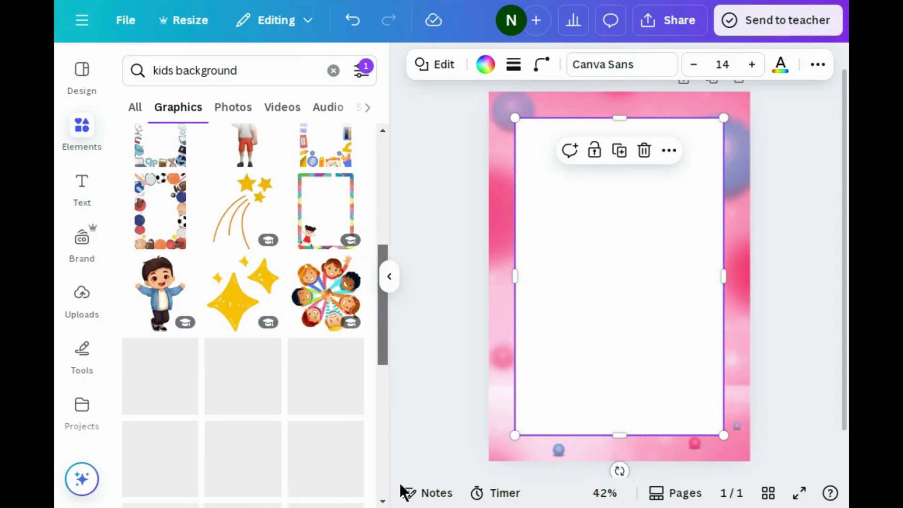
- Add the cartoon boy graphic, shrink it, and place it at the frame's bottom-left
{"action": "left_click", "coordinate": [155, 319]}
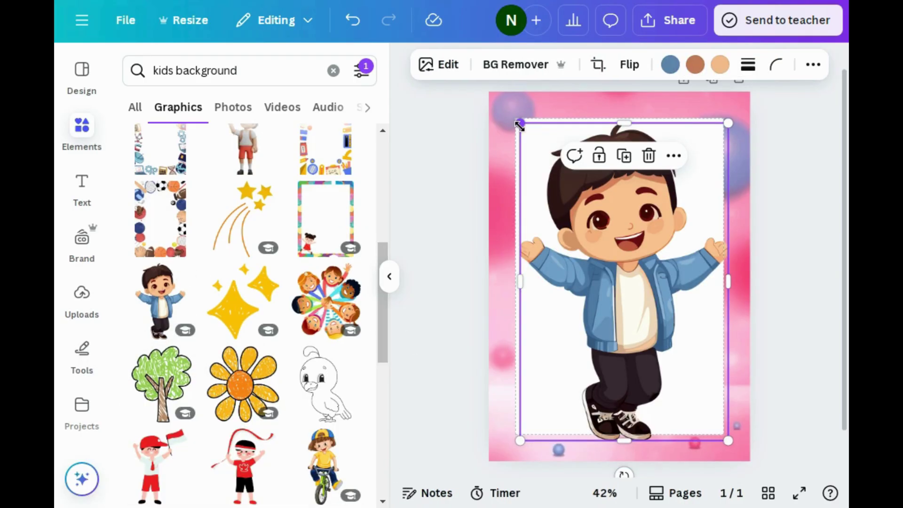
{"action": "mouse_move", "coordinate": [537, 146]}
{"action": "left_mouse_down"}
{"action": "mouse_move", "coordinate": [632, 277]}
{"action": "mouse_move", "coordinate": [660, 334]}
{"action": "left_mouse_up"}
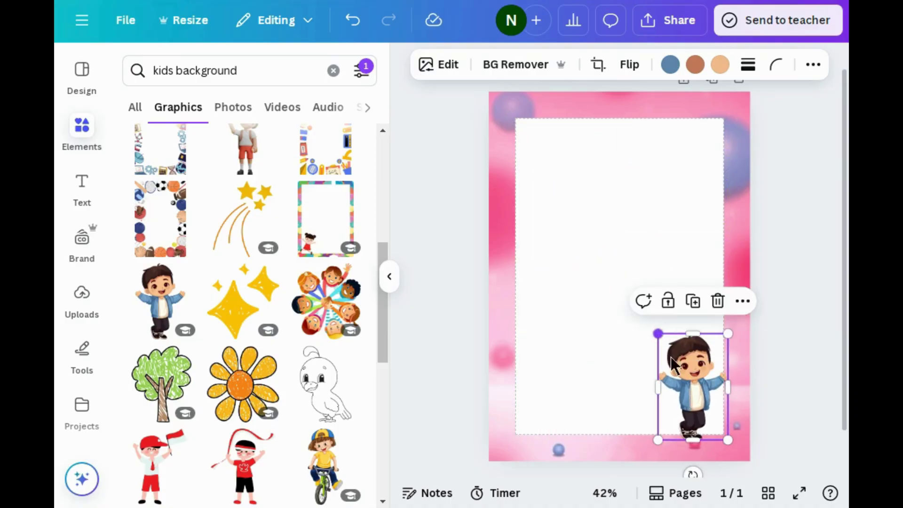
{"action": "mouse_move", "coordinate": [694, 404]}
{"action": "left_mouse_down"}
{"action": "mouse_move", "coordinate": [546, 397]}
{"action": "mouse_move", "coordinate": [537, 387]}
{"action": "mouse_move", "coordinate": [545, 390]}
{"action": "left_mouse_up"}
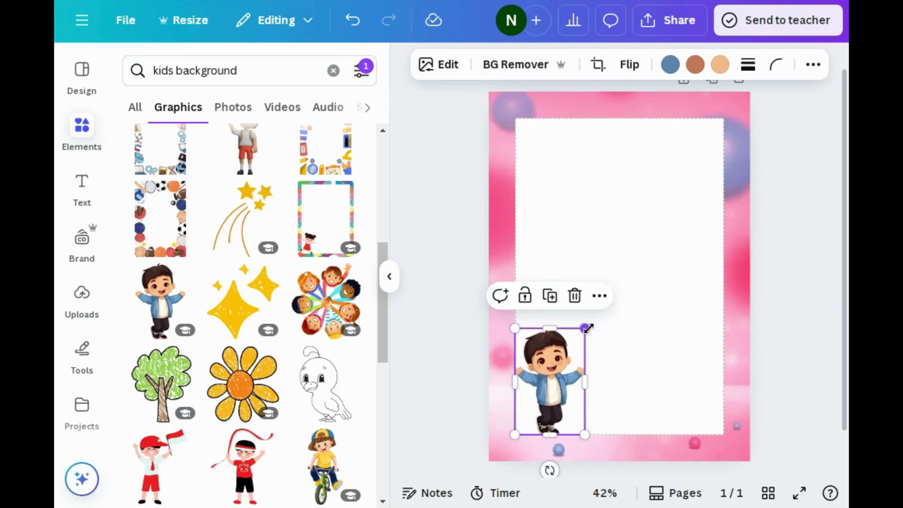
{"action": "left_click_drag", "start_coordinate": [580, 343], "coordinate": [558, 367]}
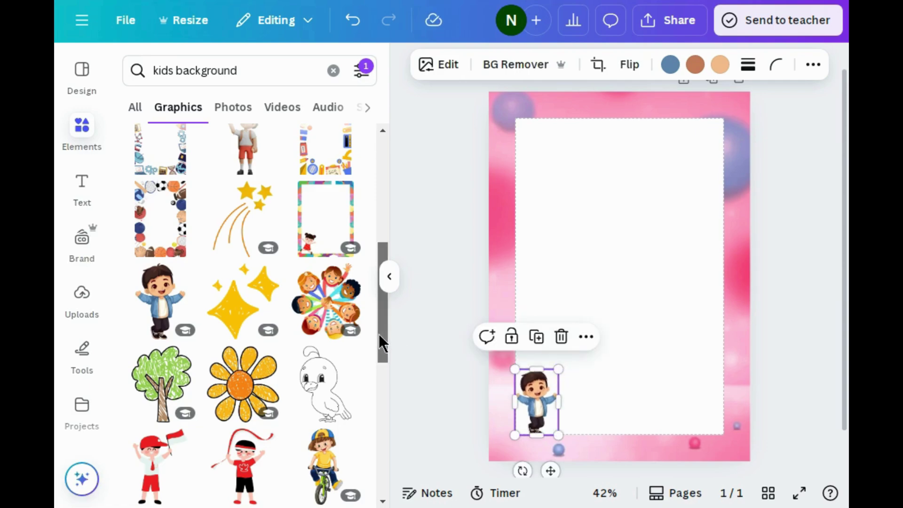
{"action": "left_click_drag", "start_coordinate": [379, 333], "coordinate": [377, 397]}
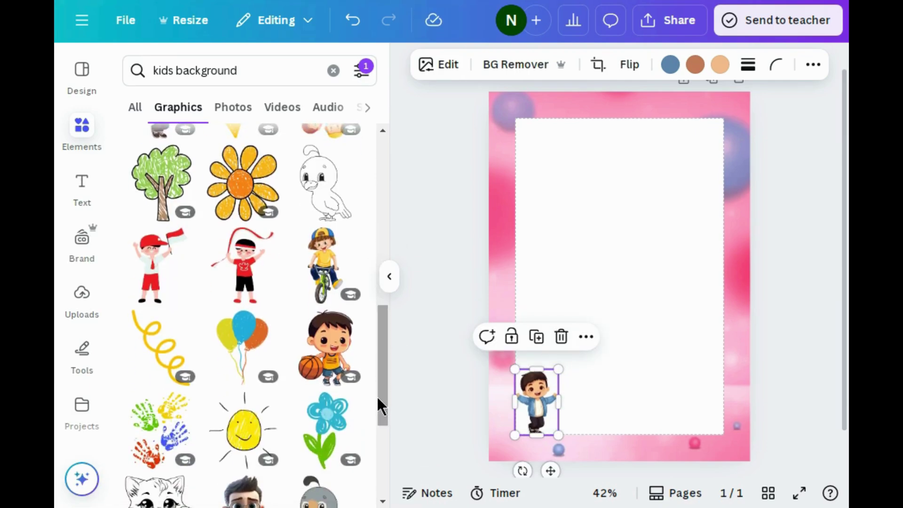
- Add a small balloon bunch graphic just above the cartoon boy
{"action": "left_click", "coordinate": [237, 342]}
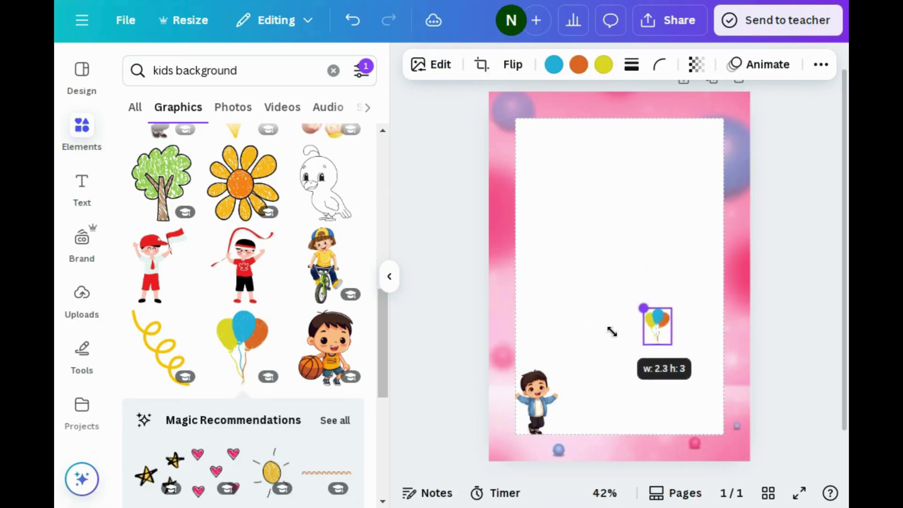
{"action": "left_click_drag", "start_coordinate": [595, 286], "coordinate": [614, 342]}
{"action": "mouse_move", "coordinate": [675, 381]}
{"action": "left_mouse_down"}
{"action": "mouse_move", "coordinate": [533, 417]}
{"action": "mouse_move", "coordinate": [546, 412]}
{"action": "left_mouse_up"}
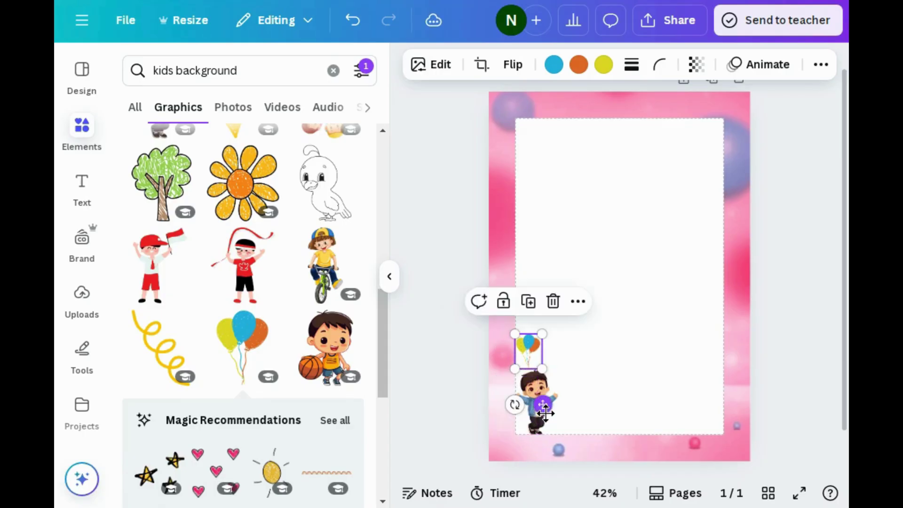
{"action": "left_click", "coordinate": [444, 428]}
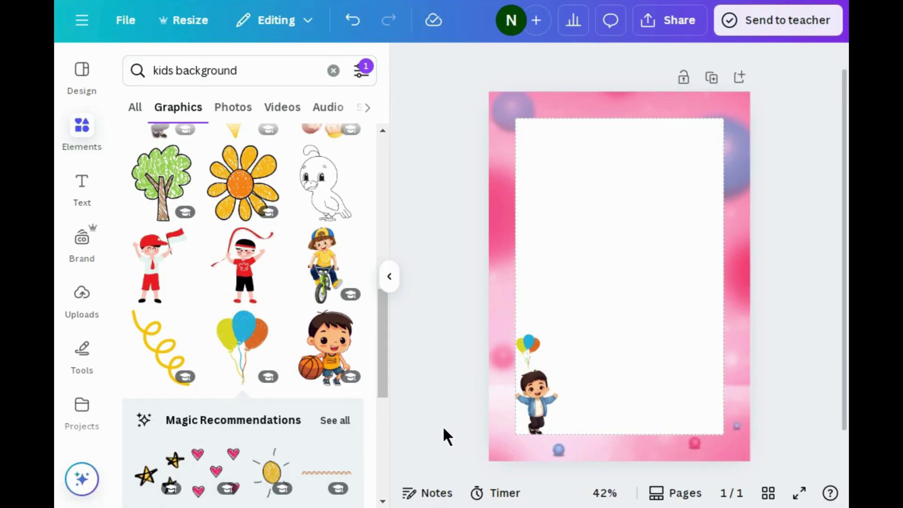
- Search Elements for 'floral background' and show only photo results
{"action": "left_click", "coordinate": [390, 277]}
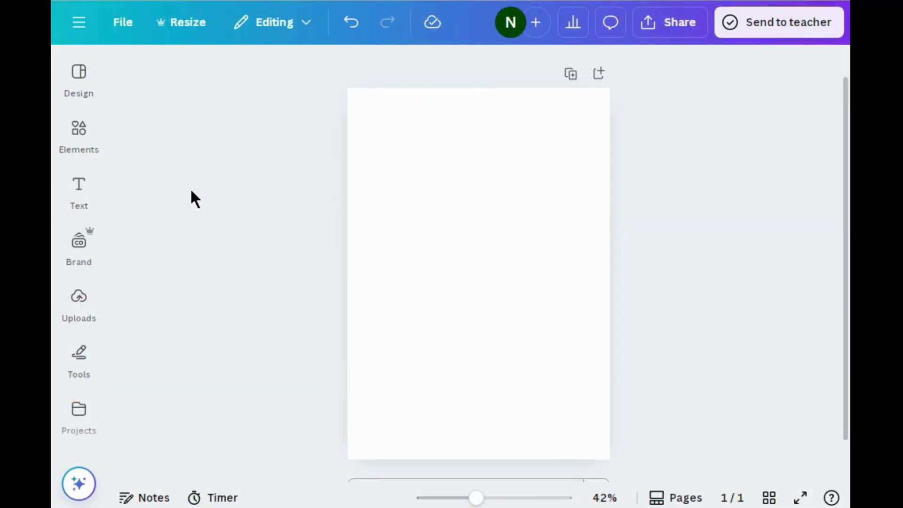
{"action": "left_click", "coordinate": [86, 147]}
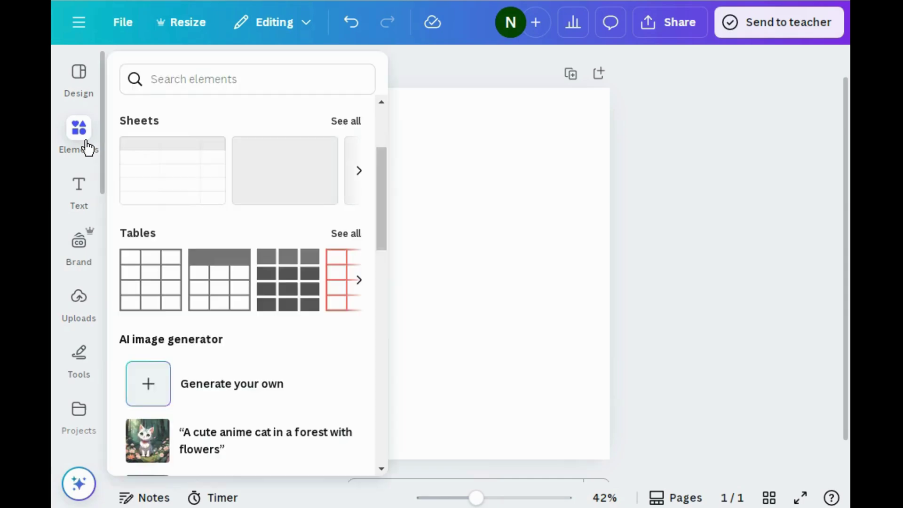
{"action": "left_click", "coordinate": [192, 73]}
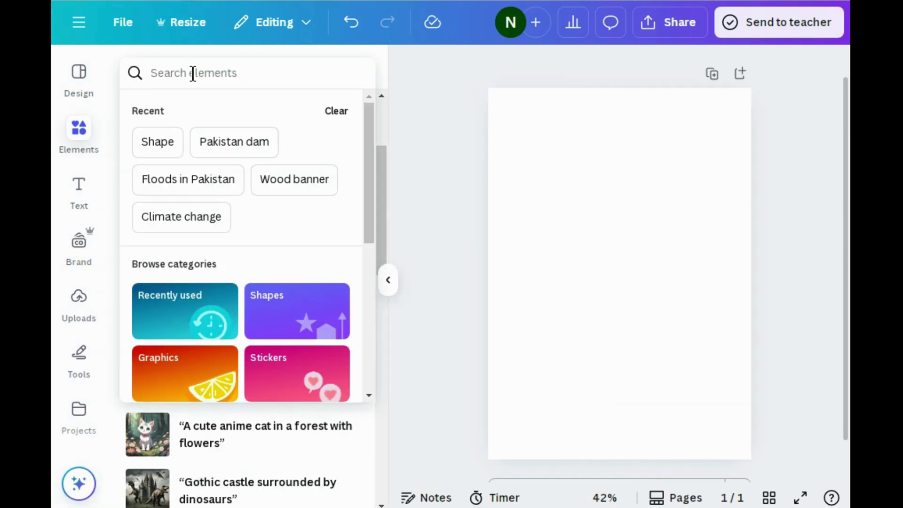
{"action": "type", "text": "flor"}
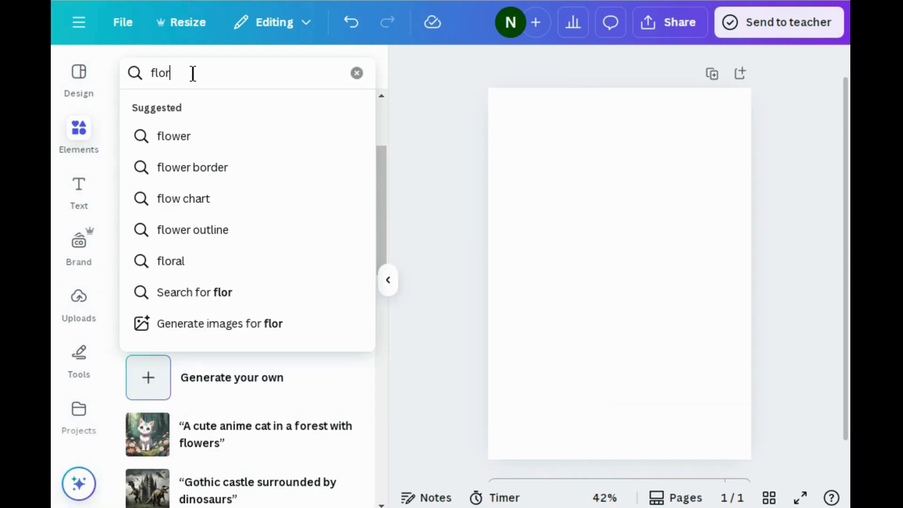
{"action": "type", "text": "al ba"}
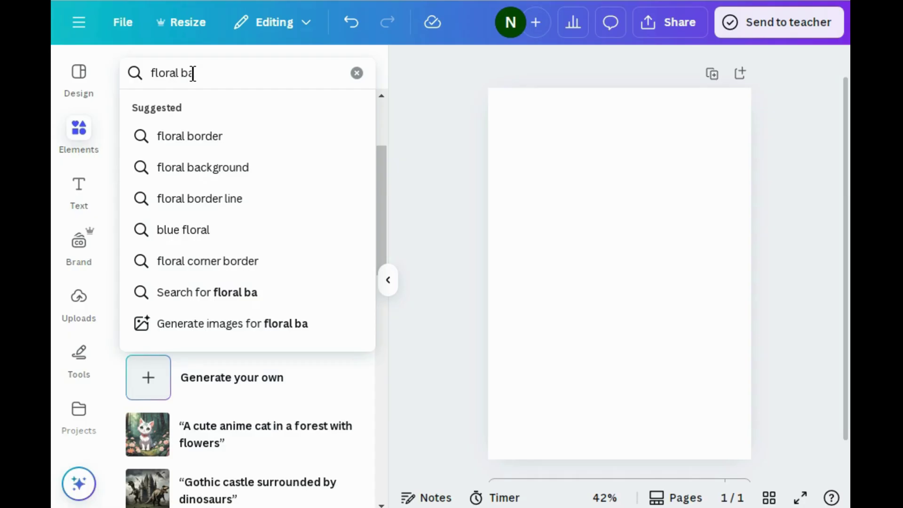
{"action": "type", "text": "ck"}
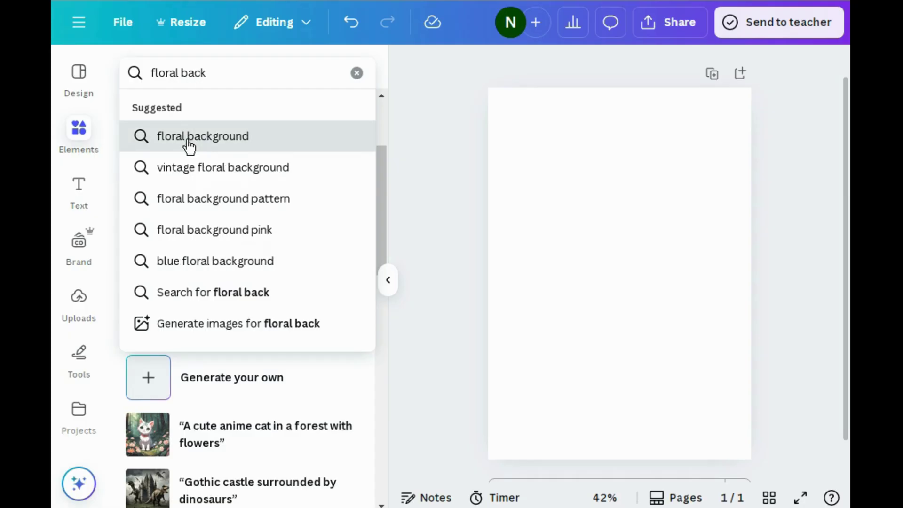
{"action": "left_click", "coordinate": [188, 142]}
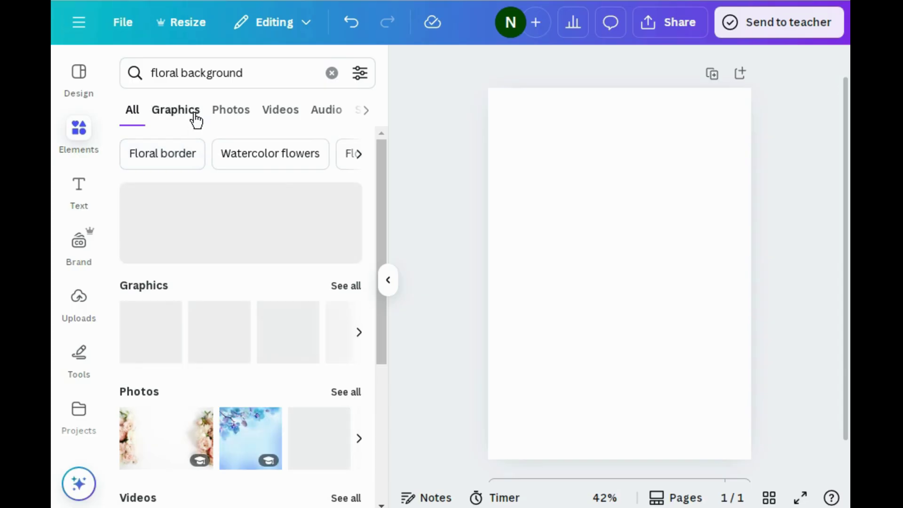
{"action": "left_click", "coordinate": [224, 109]}
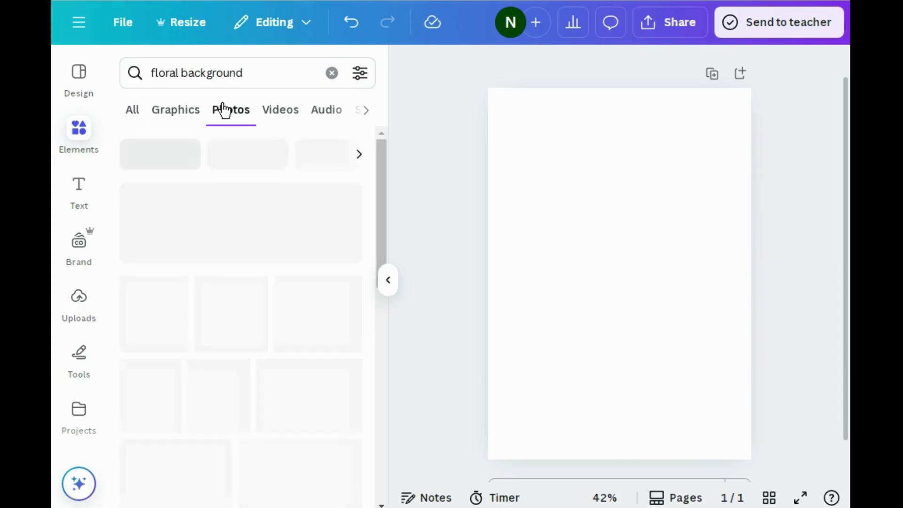
{"action": "scroll", "coordinate": [382, 270], "scroll_direction": "down", "scroll_amount": 2}
{"action": "left_click_drag", "start_coordinate": [382, 269], "coordinate": [389, 412]}
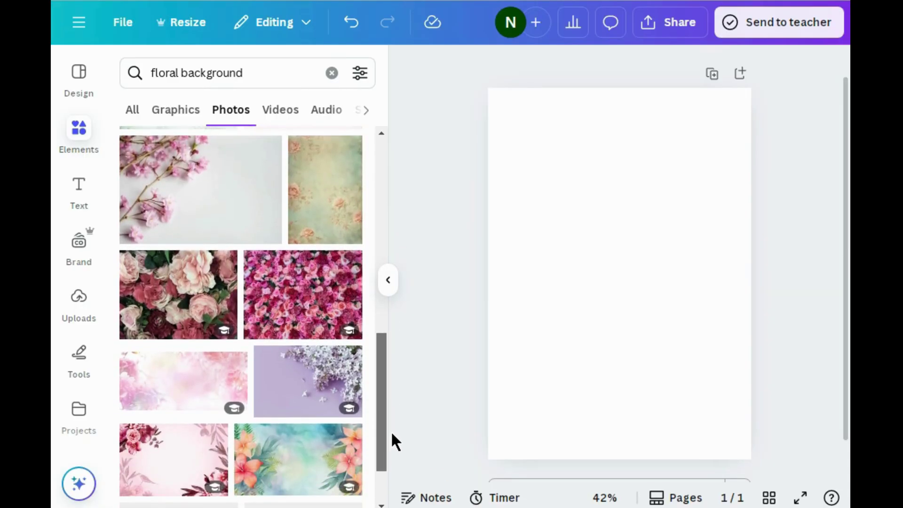
{"action": "left_click_drag", "start_coordinate": [390, 415], "coordinate": [392, 465]}
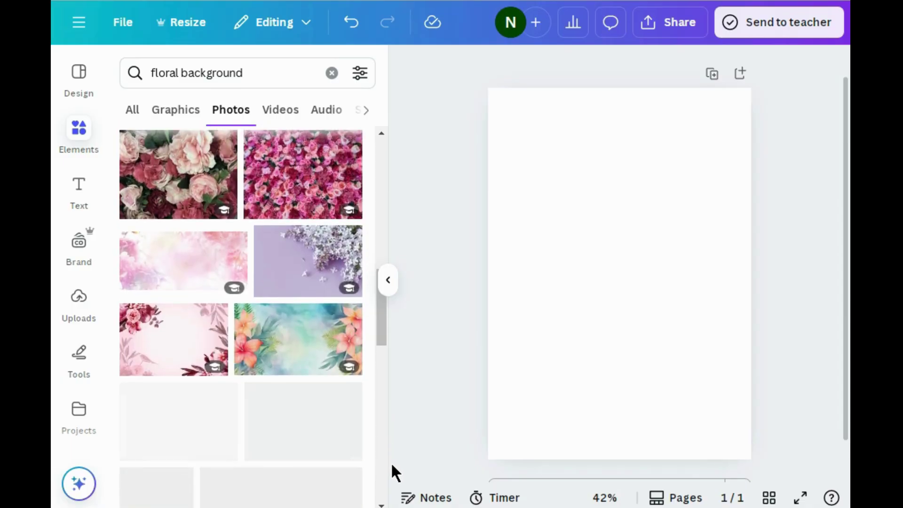
{"action": "left_click_drag", "start_coordinate": [376, 323], "coordinate": [376, 359]}
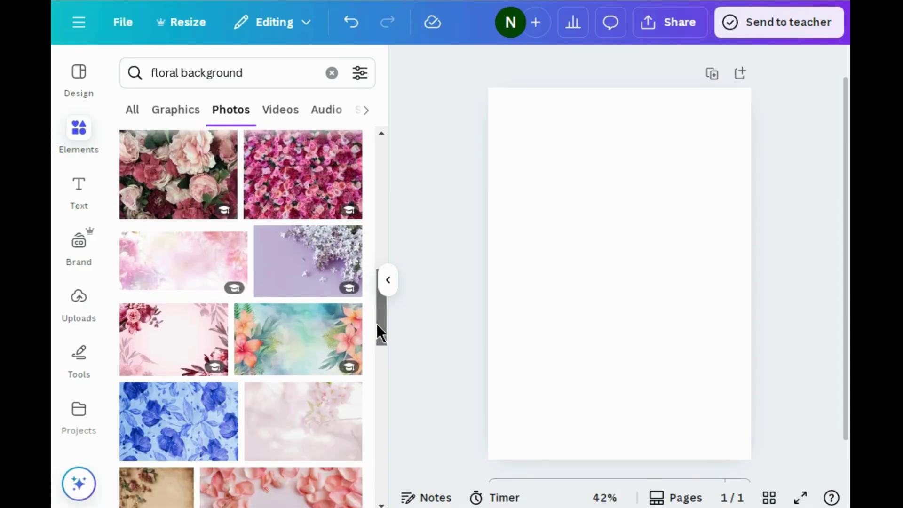
{"action": "mouse_move", "coordinate": [179, 239]}
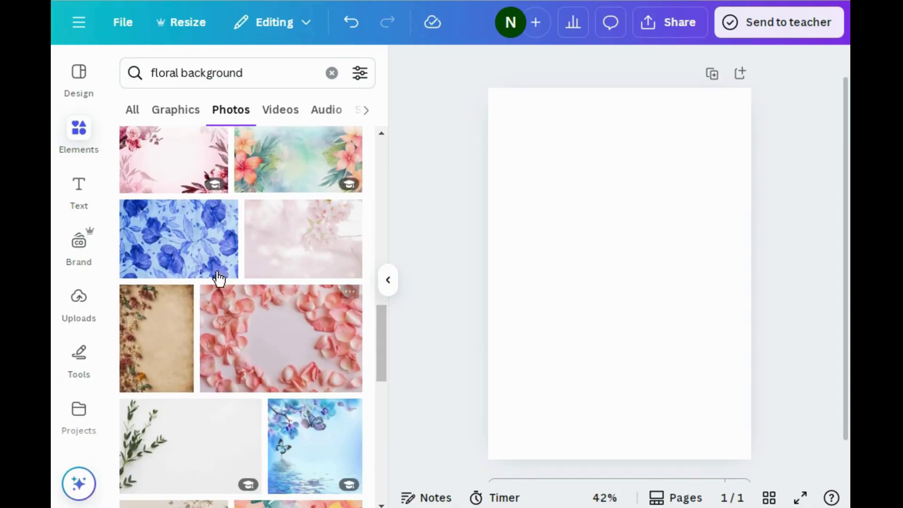
- Add the blue floral photo and stretch it from the top-left corner to fill the page
{"action": "left_click", "coordinate": [164, 247]}
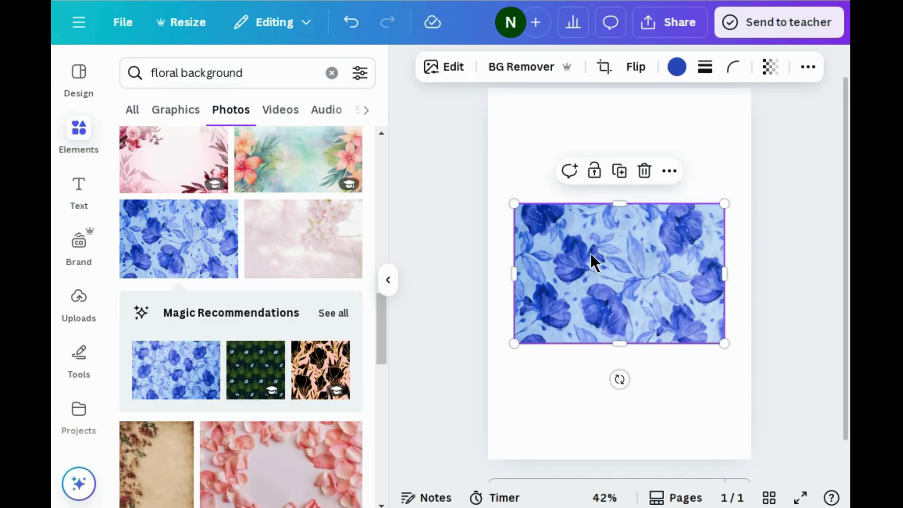
{"action": "left_click_drag", "start_coordinate": [594, 263], "coordinate": [567, 141]}
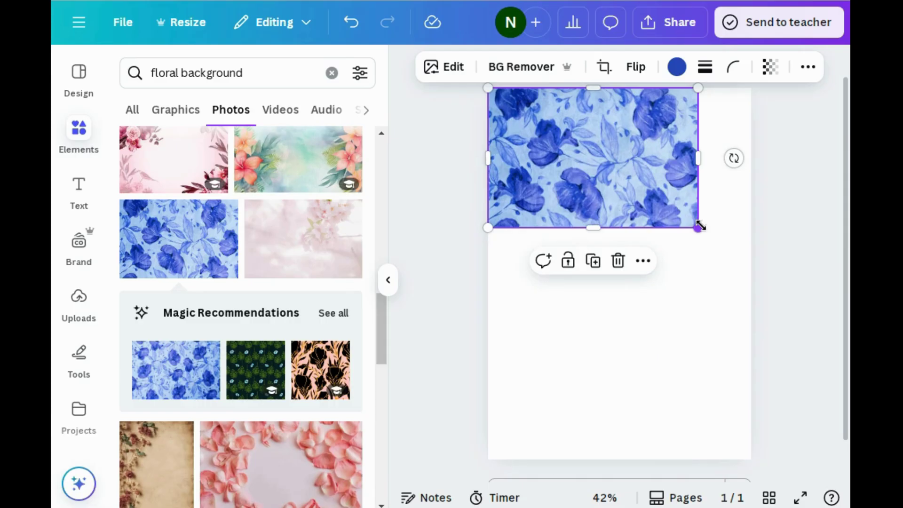
{"action": "left_click_drag", "start_coordinate": [700, 226], "coordinate": [804, 502]}
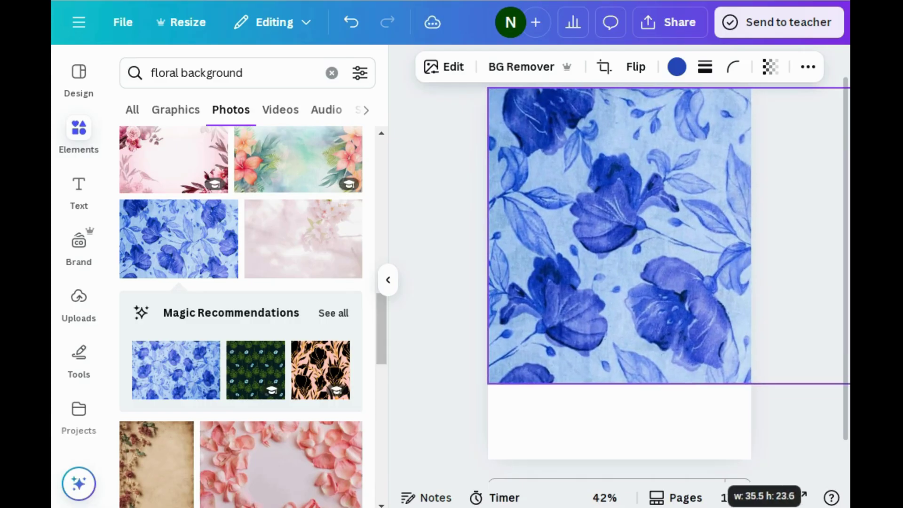
{"action": "left_click_drag", "start_coordinate": [805, 503], "coordinate": [792, 501]}
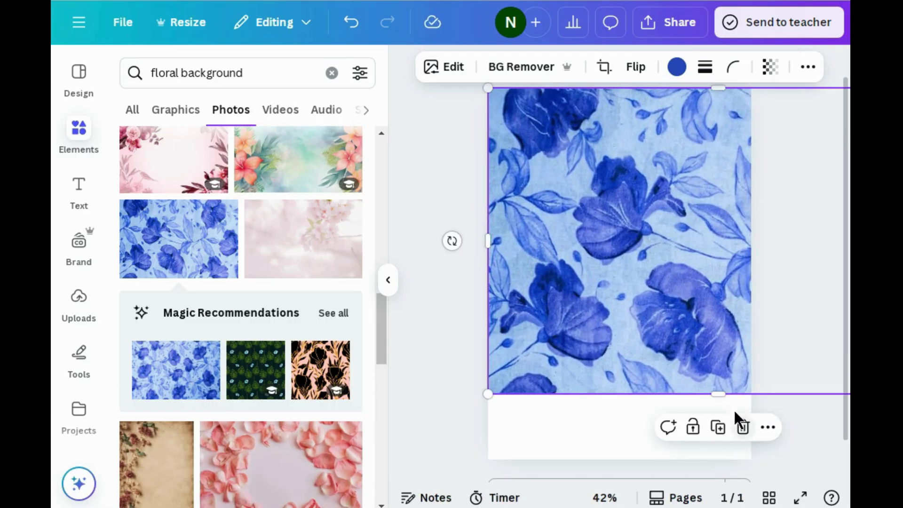
{"action": "left_click_drag", "start_coordinate": [722, 400], "coordinate": [727, 476]}
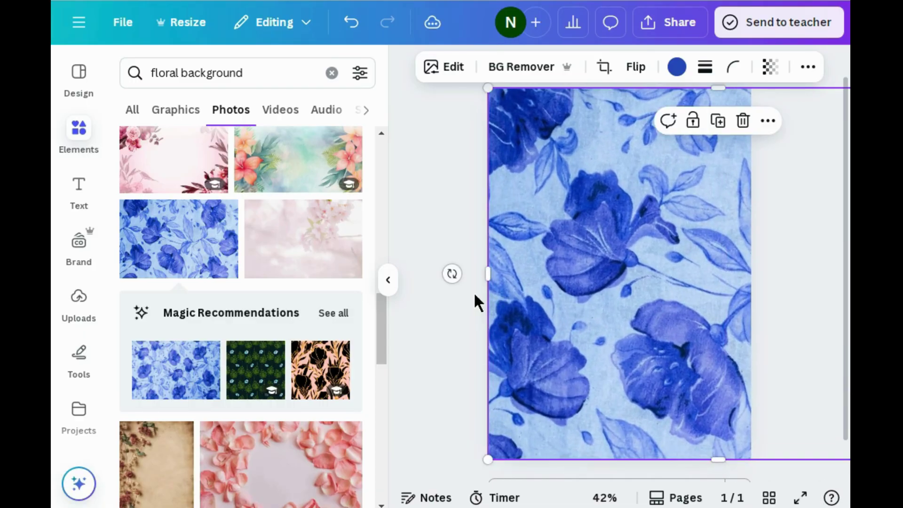
{"action": "left_click", "coordinate": [332, 73]}
{"action": "type", "text": "shap"}
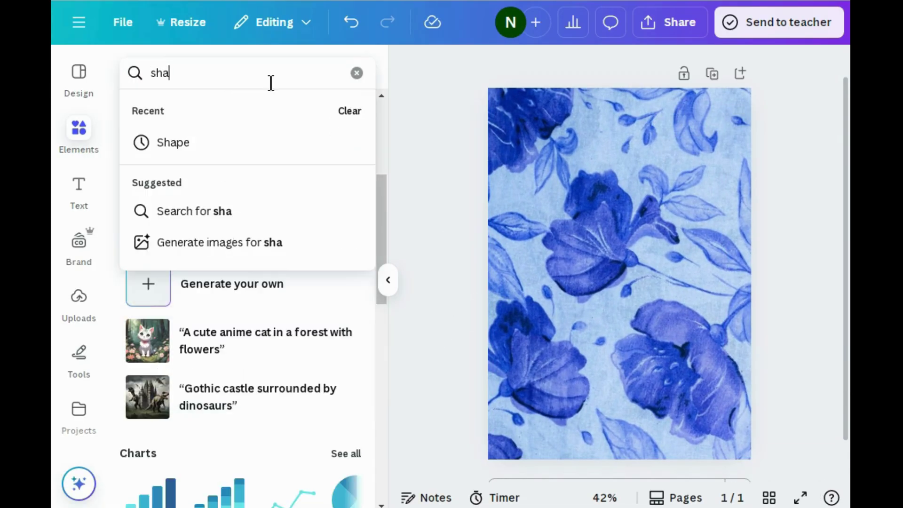
- Add a square from Shapes and resize it into a centred rectangle with a thin border
{"action": "left_click", "coordinate": [173, 150]}
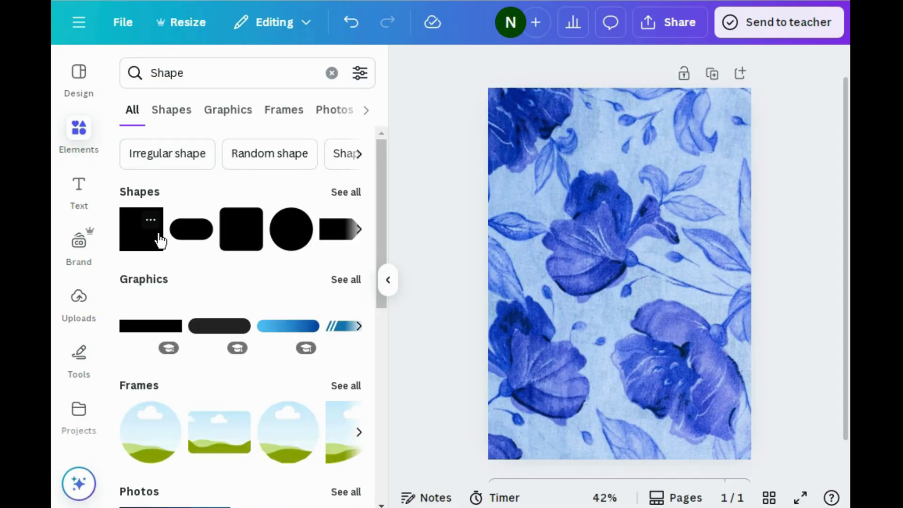
{"action": "left_click", "coordinate": [141, 234]}
{"action": "double_click", "coordinate": [627, 240]}
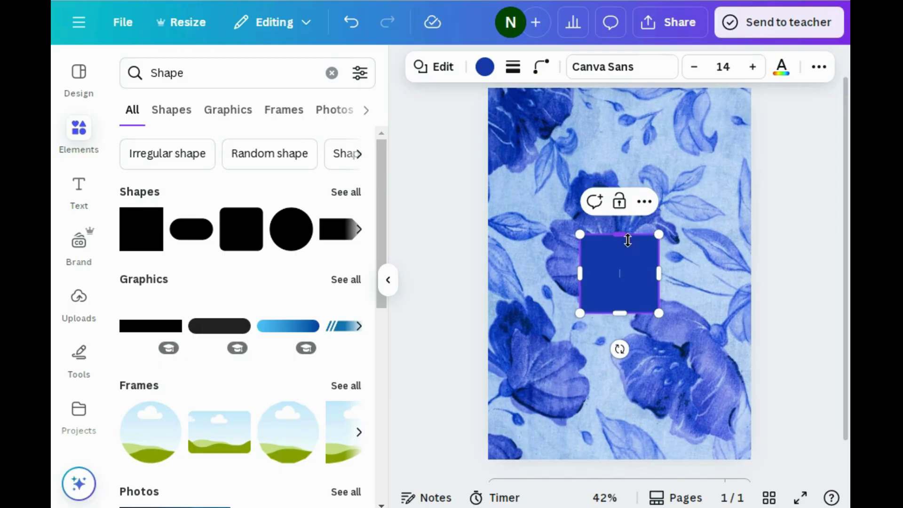
{"action": "mouse_move", "coordinate": [630, 297]}
{"action": "left_mouse_down"}
{"action": "mouse_move", "coordinate": [539, 144]}
{"action": "mouse_move", "coordinate": [612, 216]}
{"action": "mouse_move", "coordinate": [724, 435]}
{"action": "left_mouse_up"}
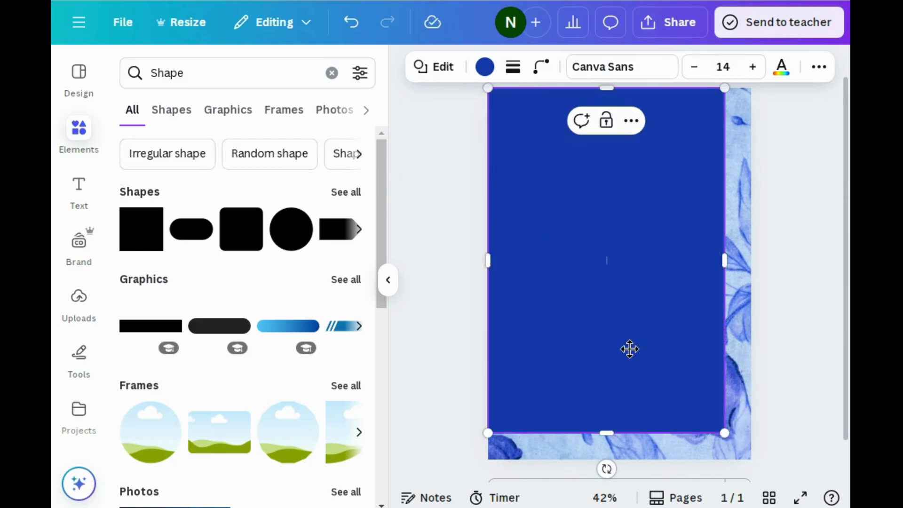
{"action": "left_click_drag", "start_coordinate": [630, 349], "coordinate": [641, 348]}
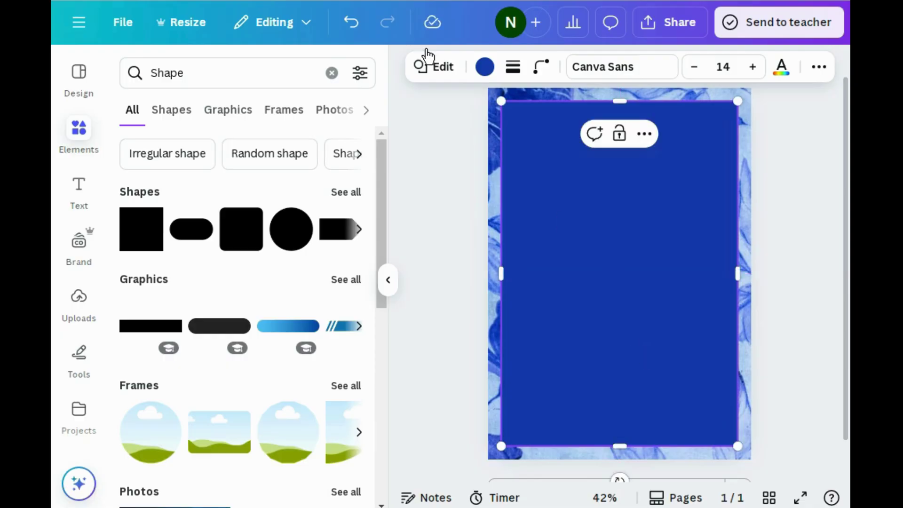
- Colour the inset rectangle white from Document colours, then deselect it
{"action": "left_click", "coordinate": [485, 71]}
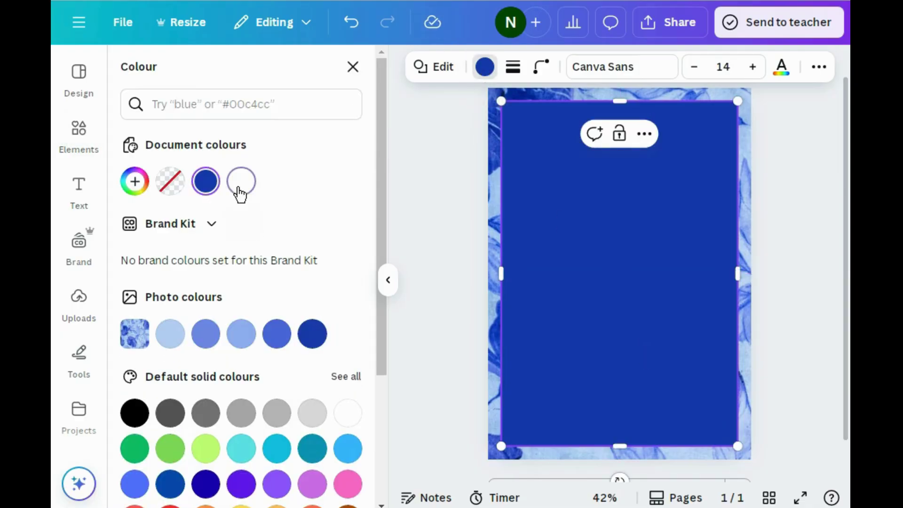
{"action": "left_click", "coordinate": [241, 182]}
{"action": "left_click", "coordinate": [438, 228]}
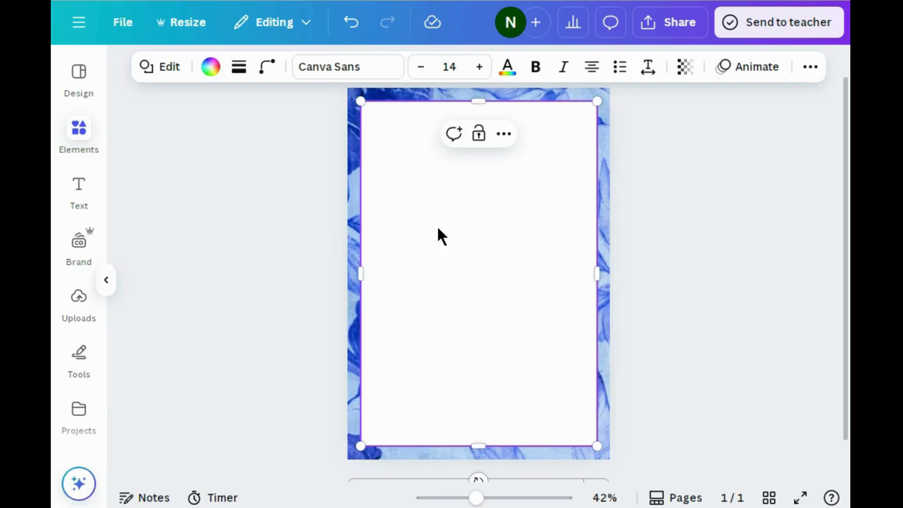
{"action": "left_click", "coordinate": [438, 228]}
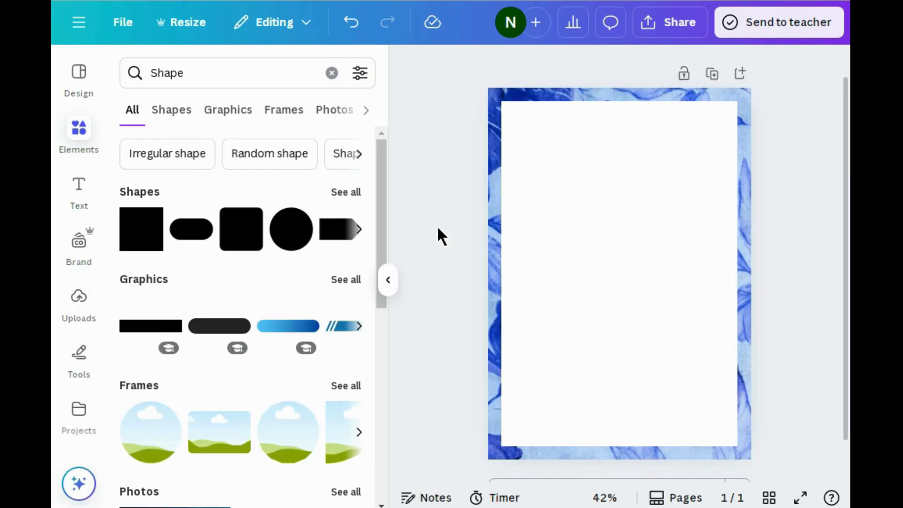